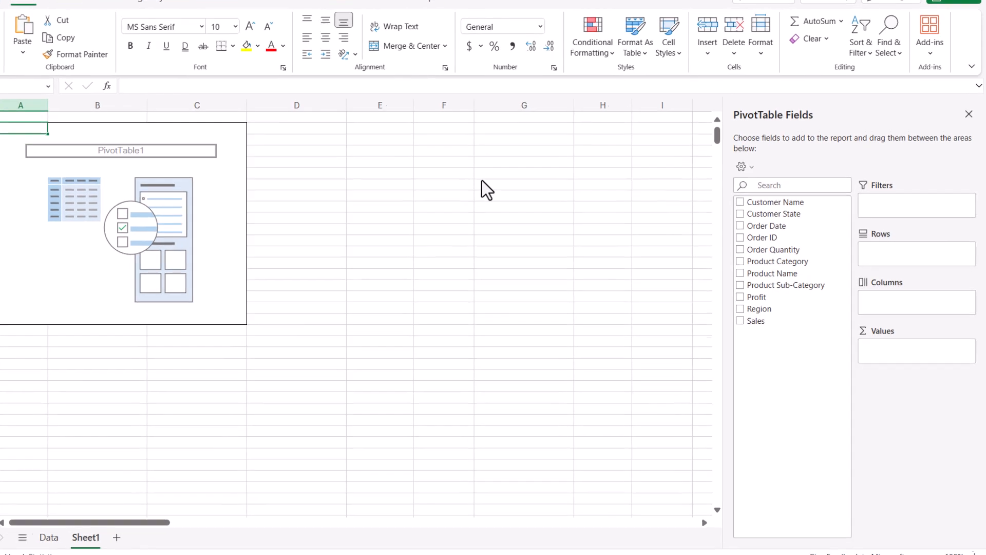
Step: Build the pivot table with Product Sub-Category as rows and Sales as summed values
drag(729, 226, 879, 197)
drag(740, 272, 905, 308)
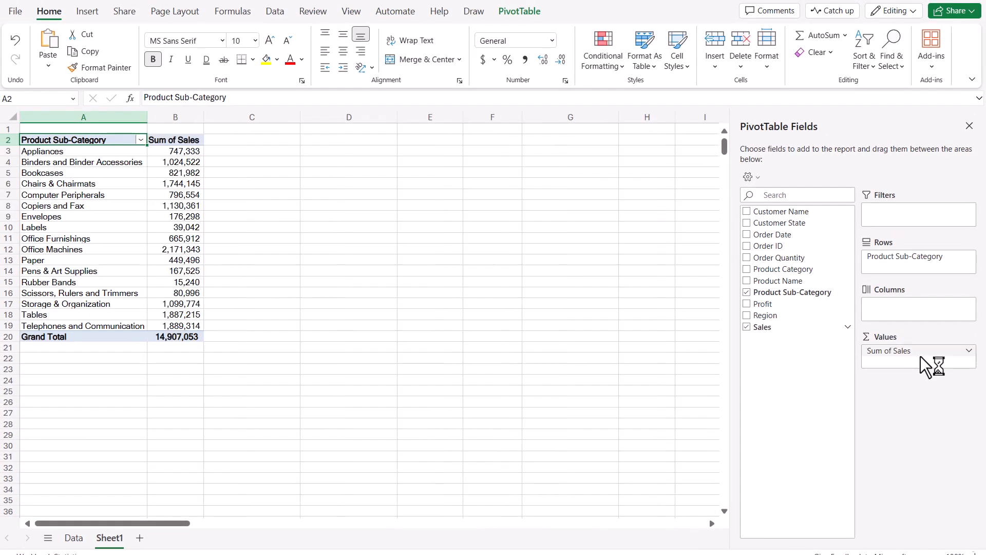
Step: Format all Sum of Sales values, including the grand total, in comma style with no decimal places
click(167, 203)
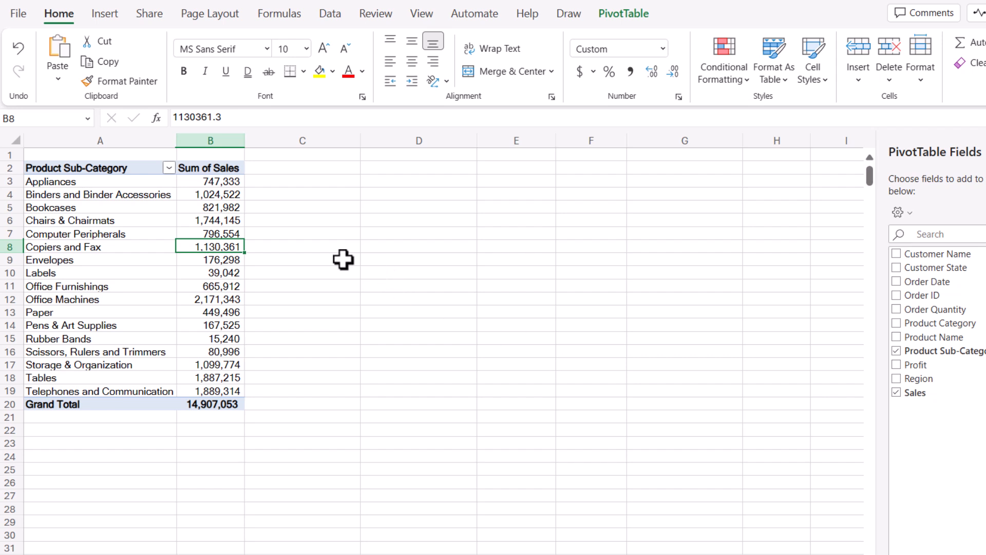
drag(220, 183, 236, 404)
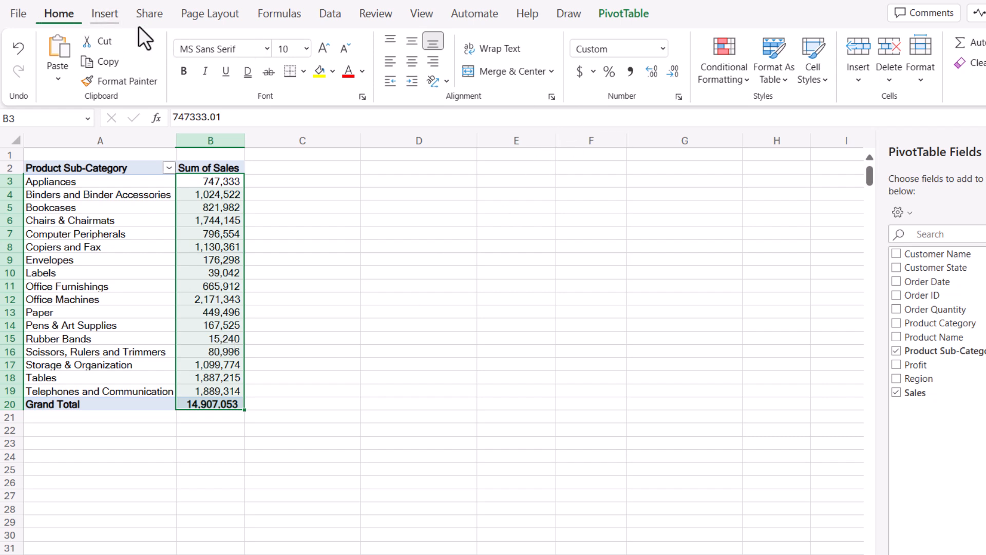
click(631, 74)
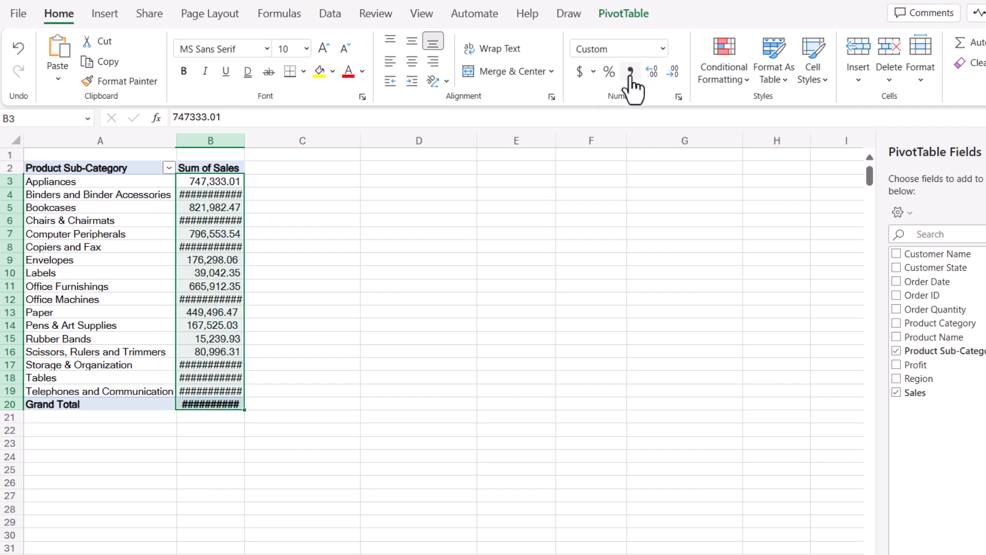
click(677, 74)
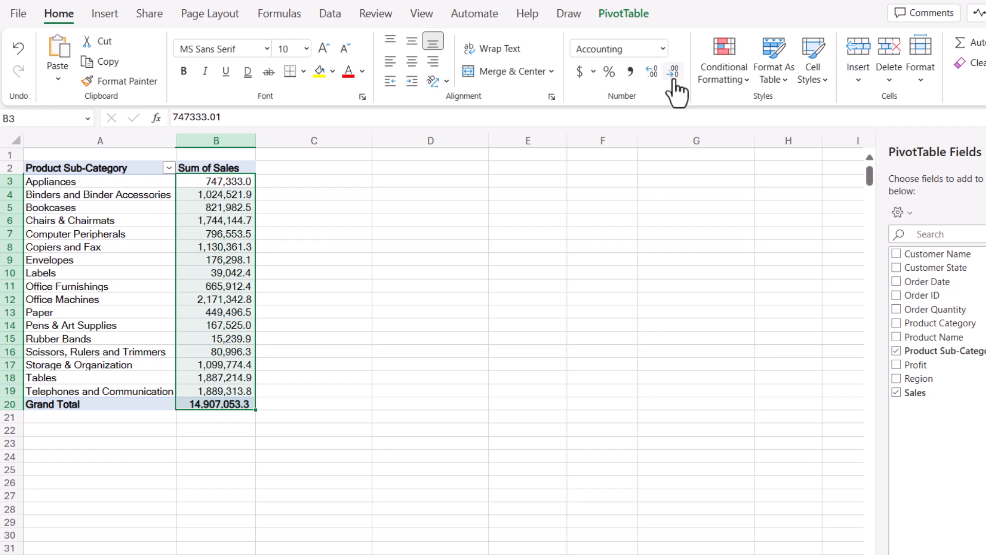
click(674, 74)
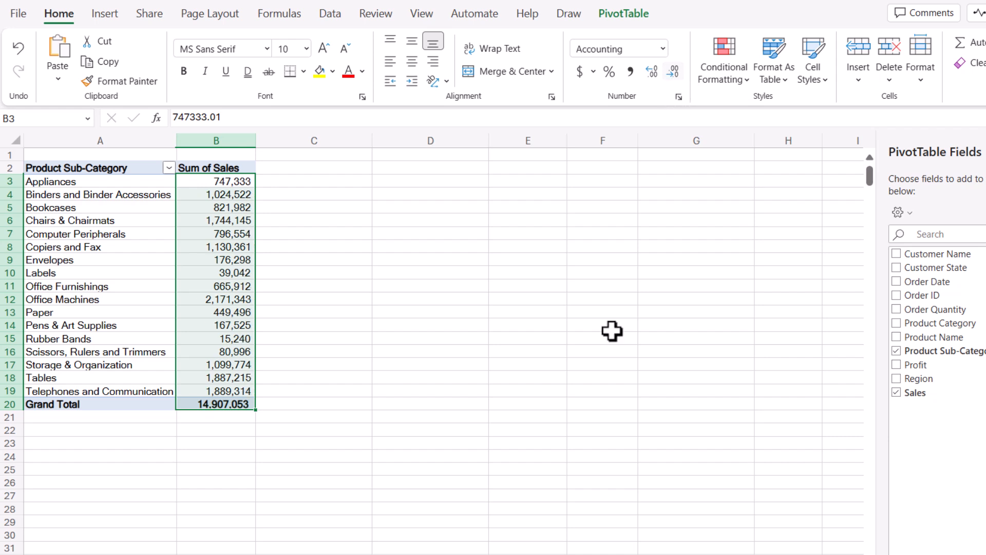
click(213, 209)
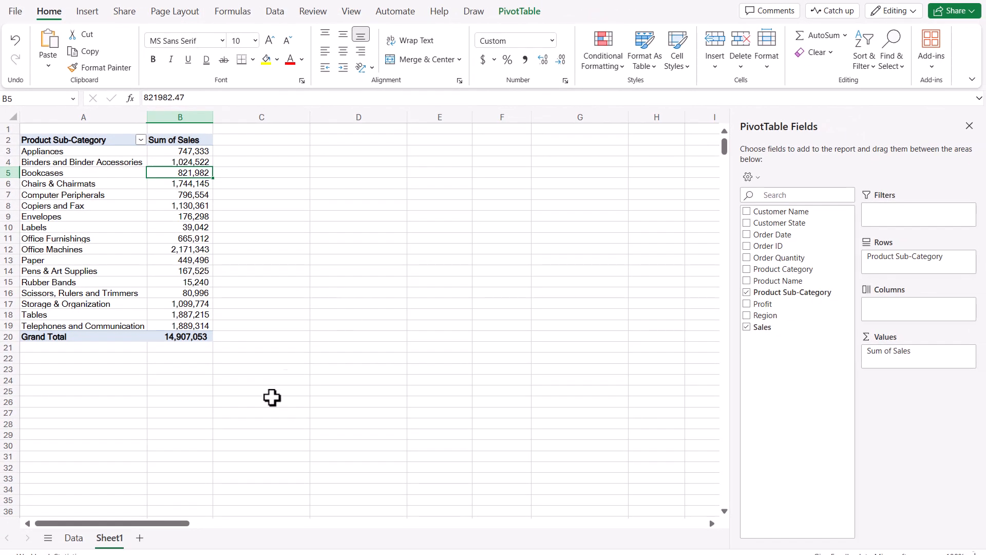
Step: Look at the Sales column in the Data sheet's source records and return to the pivot table on Sheet1
click(75, 537)
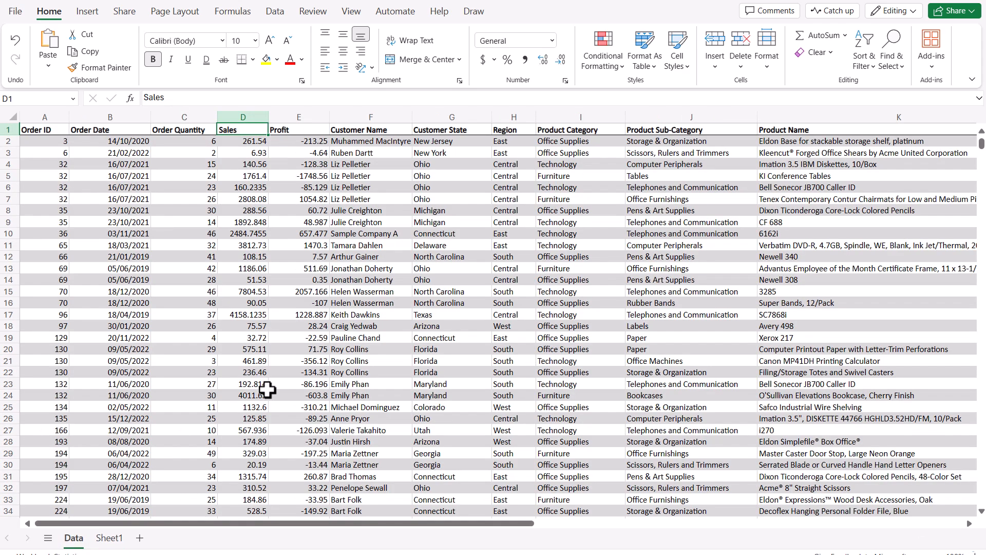
click(250, 176)
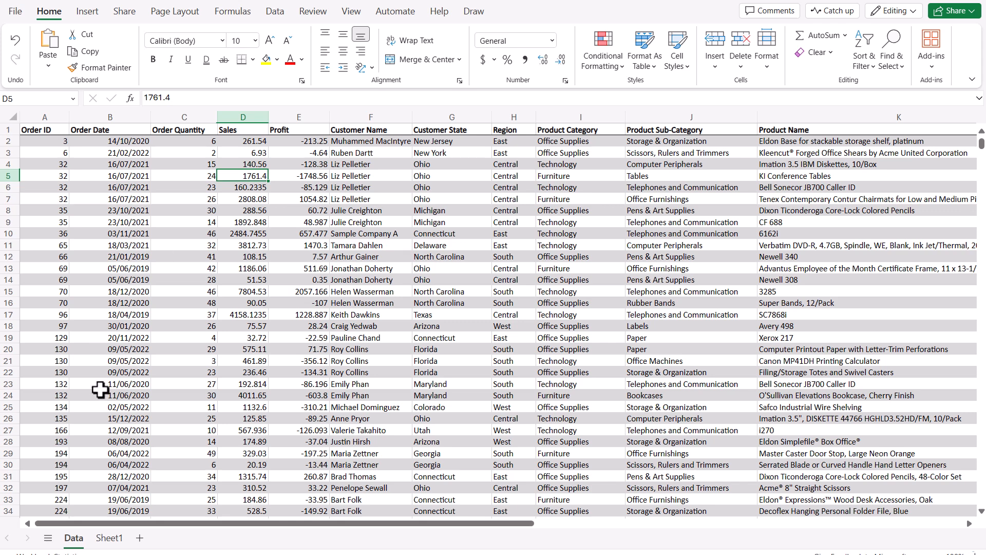
click(112, 538)
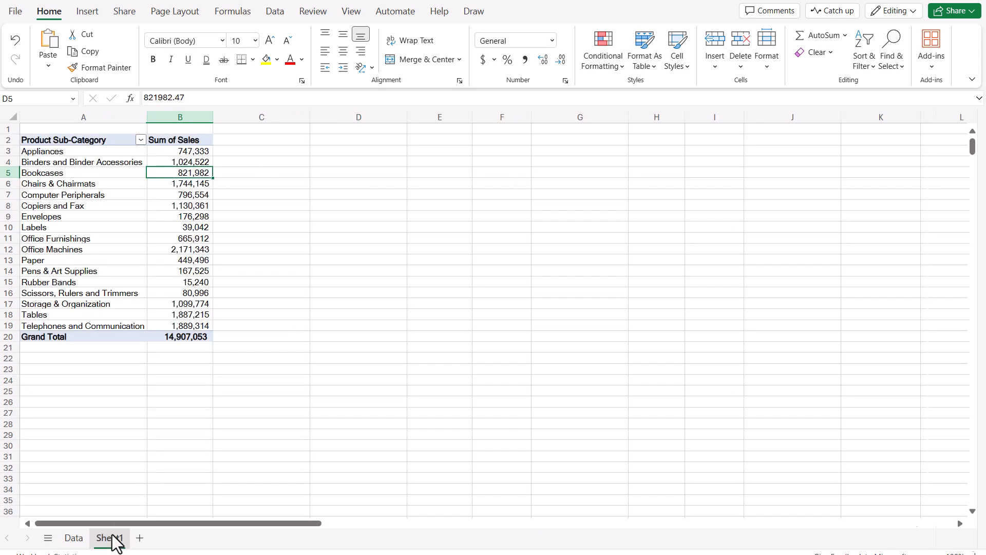
Step: Summarize the pivot table's Sales values by Average instead of Sum
click(196, 236)
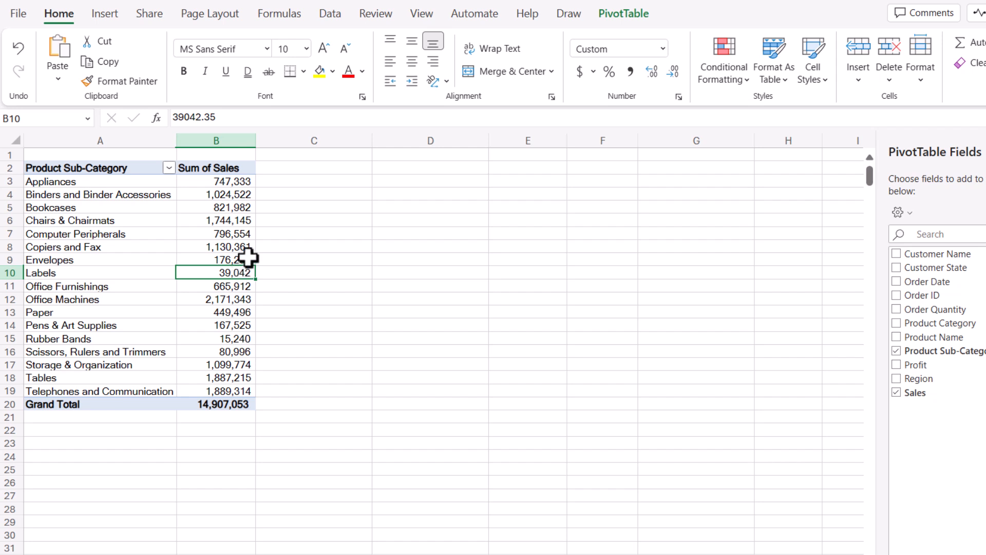
click(239, 208)
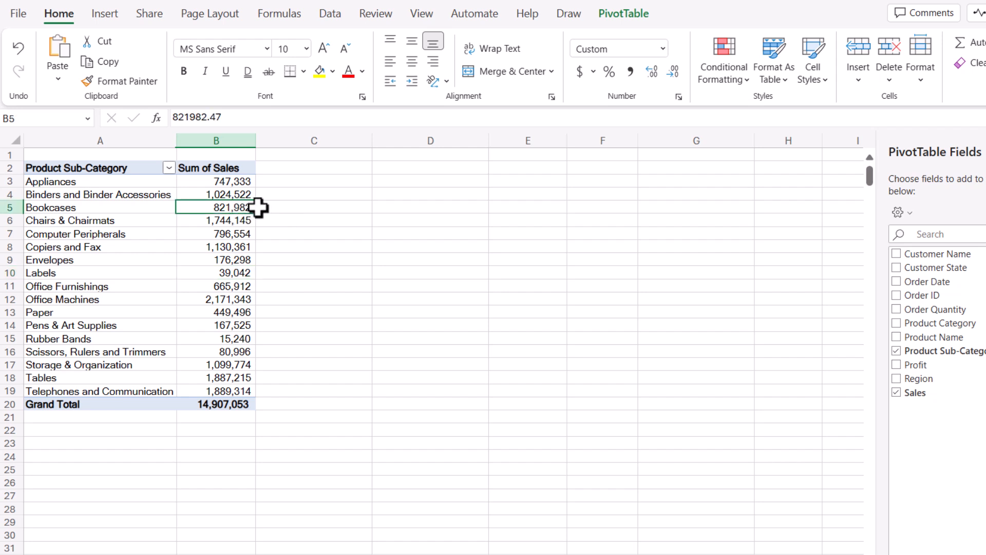
right_click(237, 207)
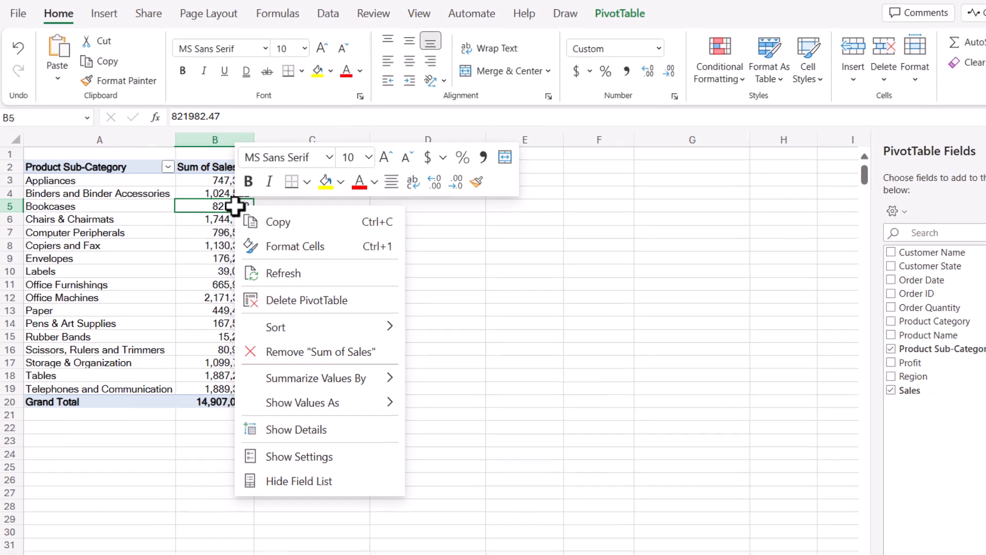
mouse_move(293, 321)
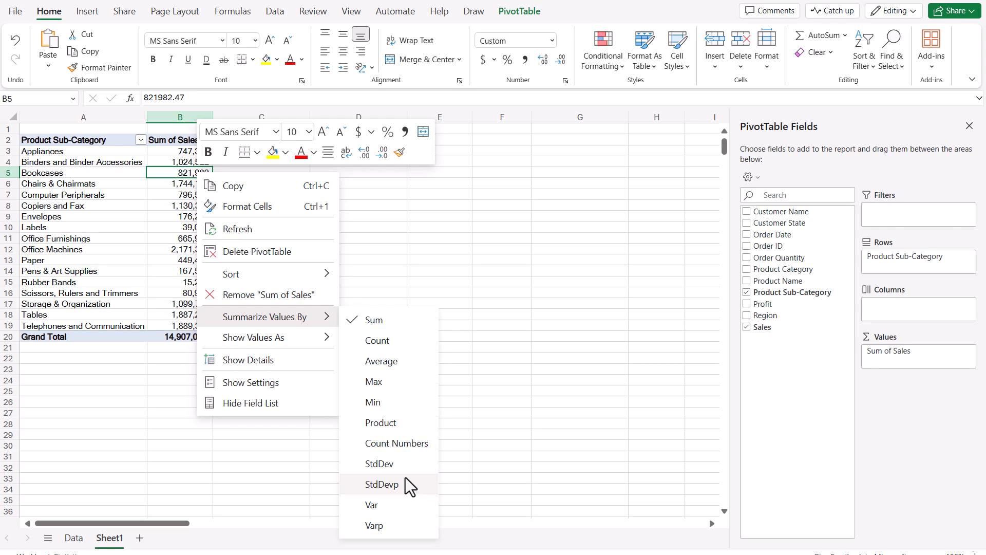
click(393, 366)
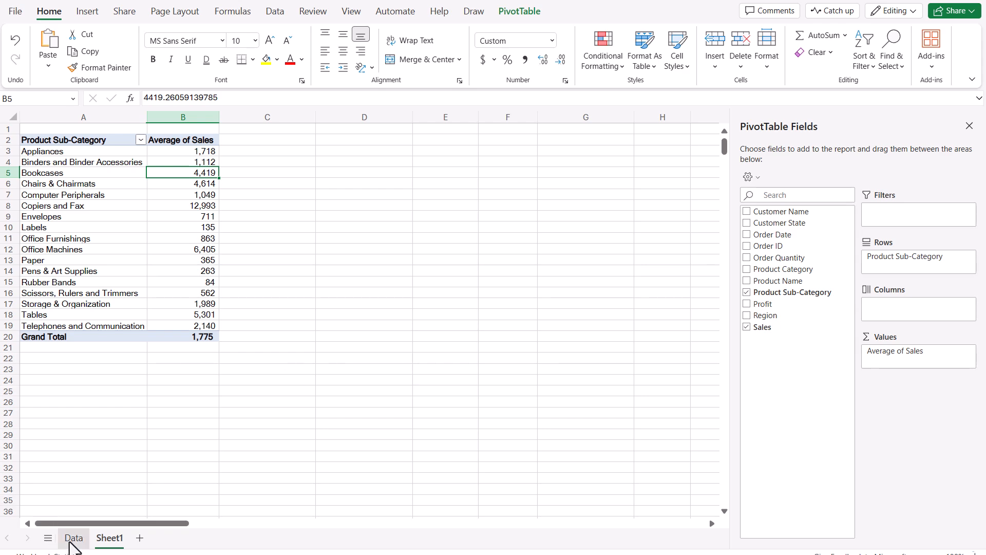
Step: Review the individual Sales amounts in D2:D23 of the Data sheet, then go back to Sheet1
click(74, 538)
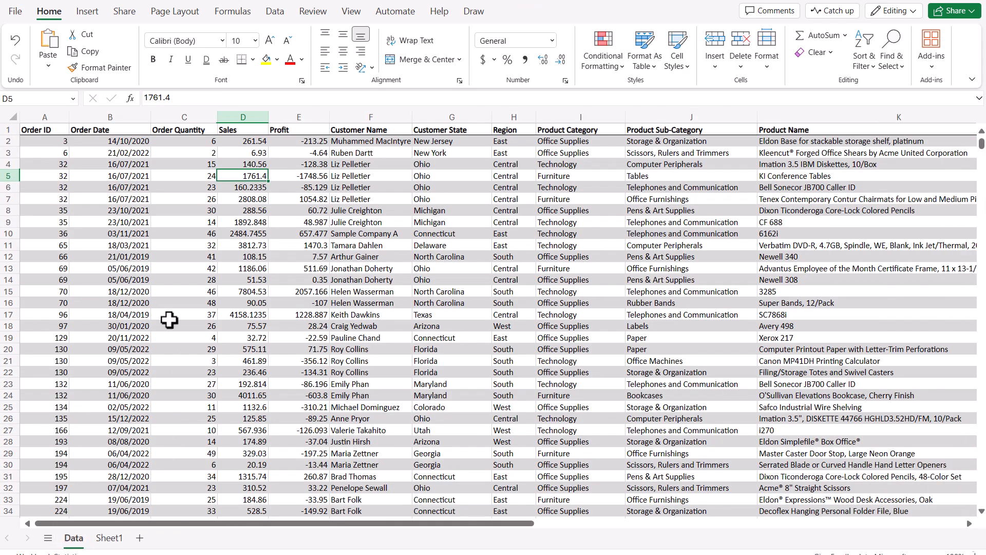
drag(237, 138, 252, 386)
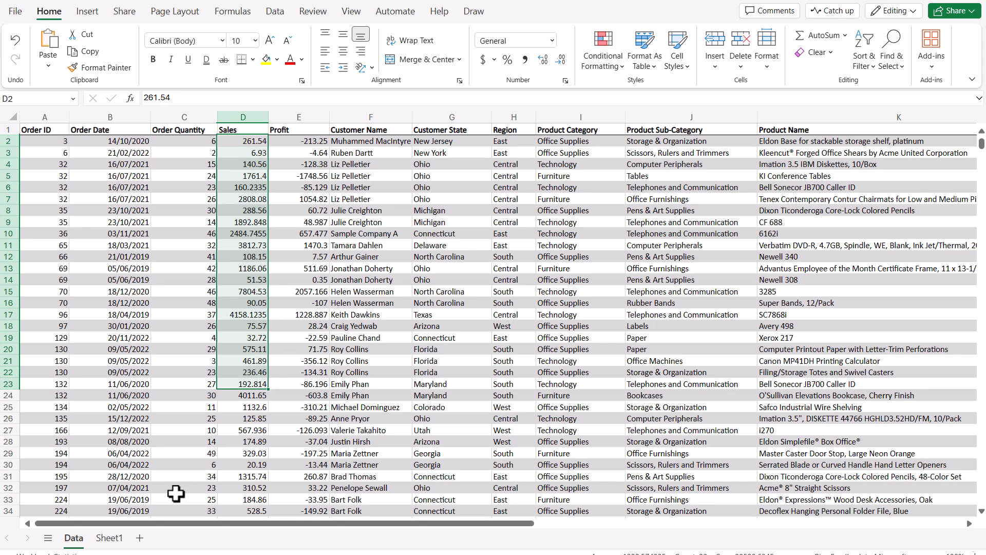
click(110, 538)
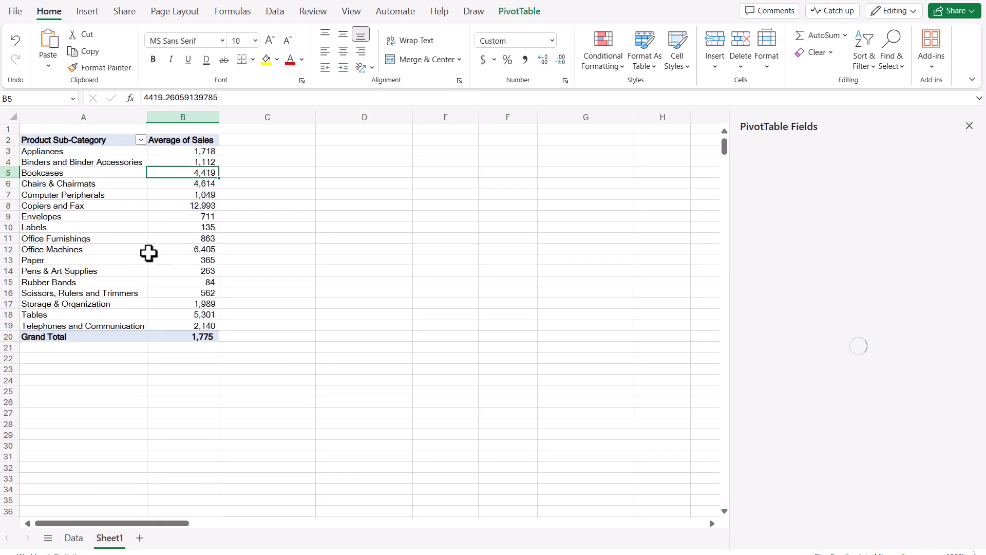
Step: Summarize the Sales values by Max to show the largest sale in each product sub-category
right_click(200, 173)
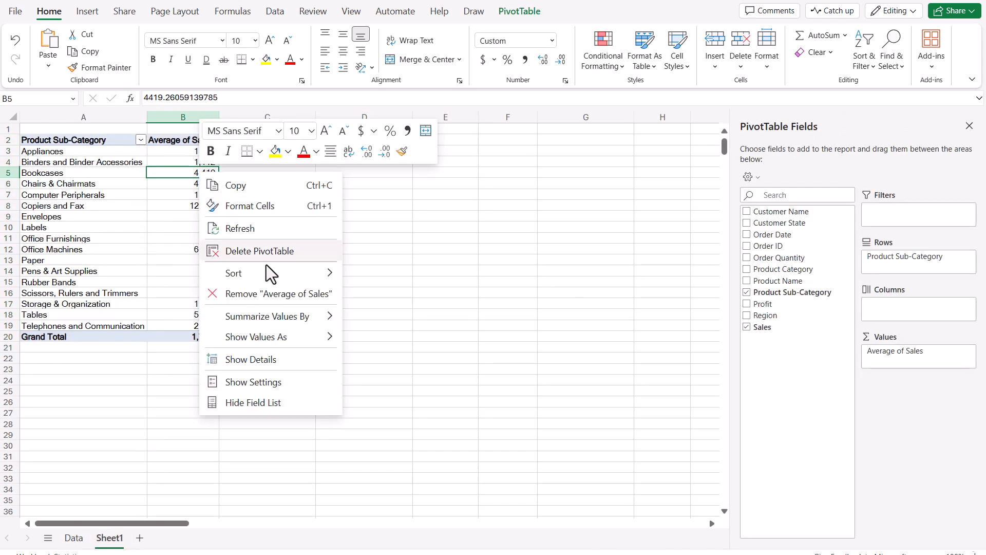
mouse_move(282, 317)
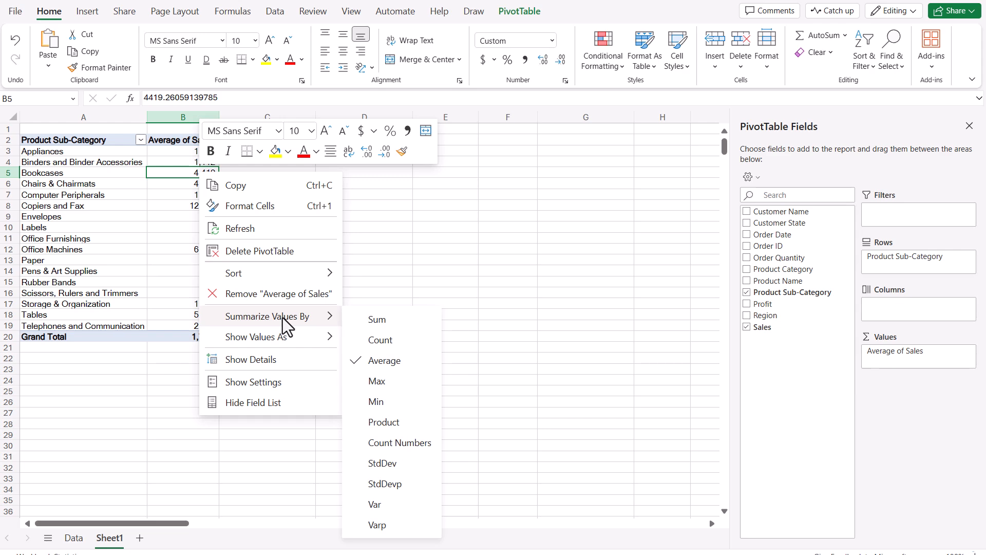
click(387, 380)
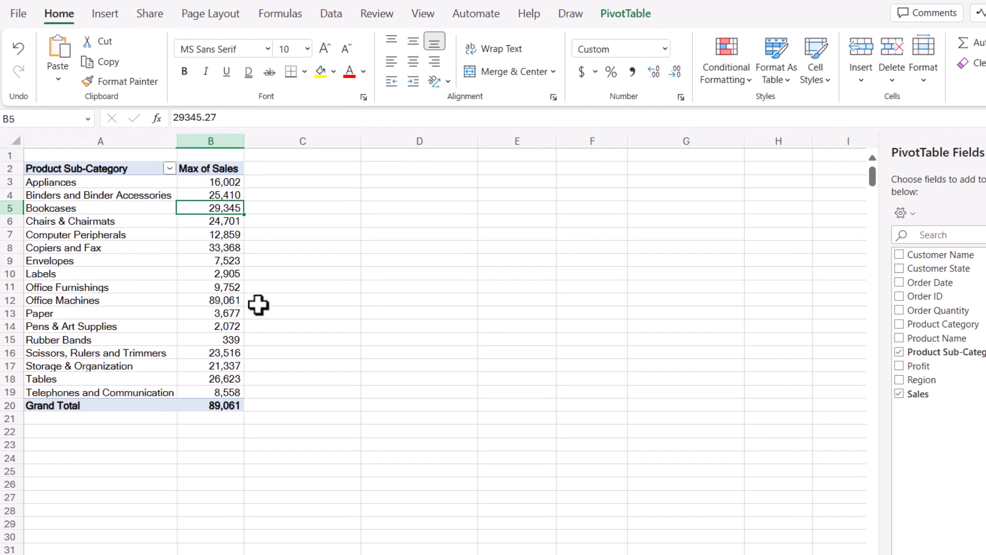
Step: Summarize the Sales values by Min to show each sub-category's smallest sale, and select the grand total
right_click(225, 207)
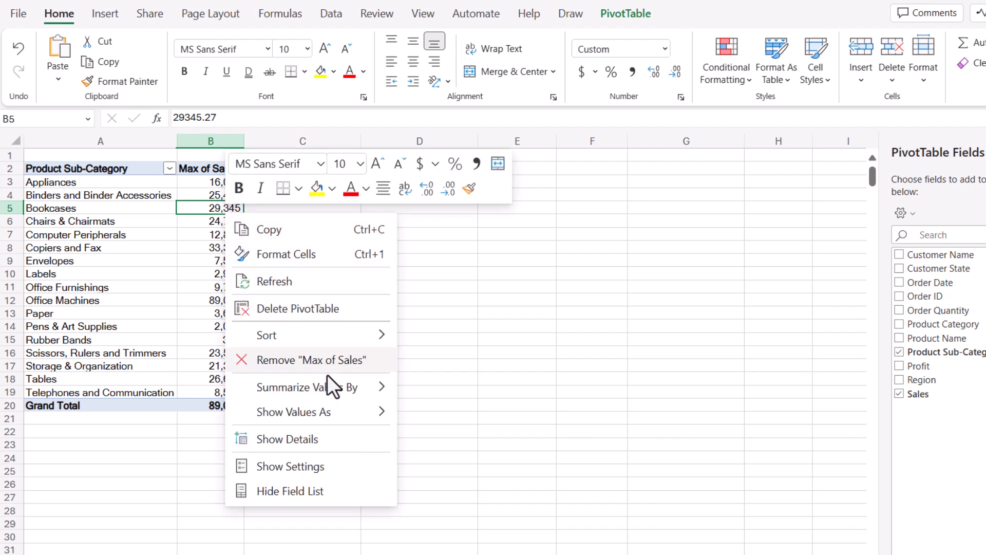
mouse_move(328, 381)
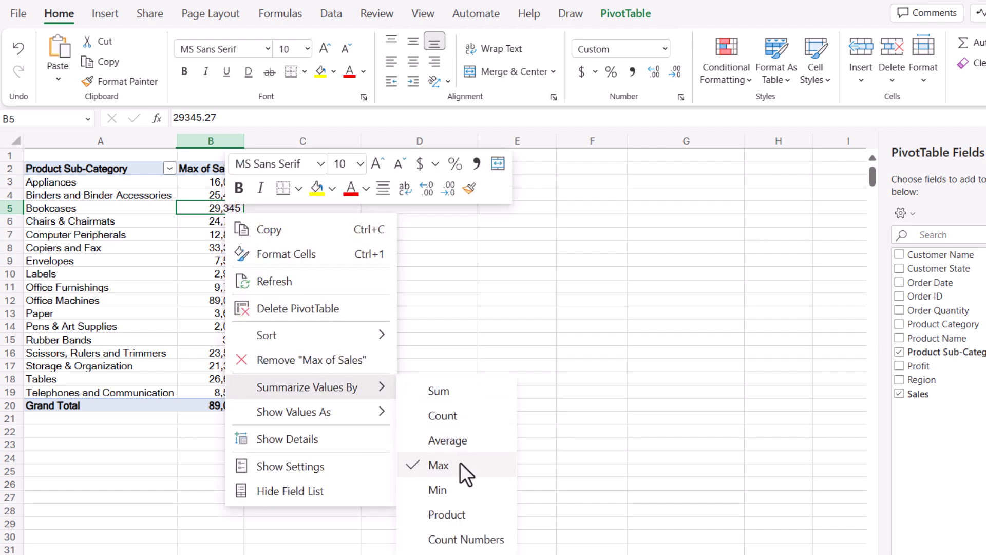
click(463, 485)
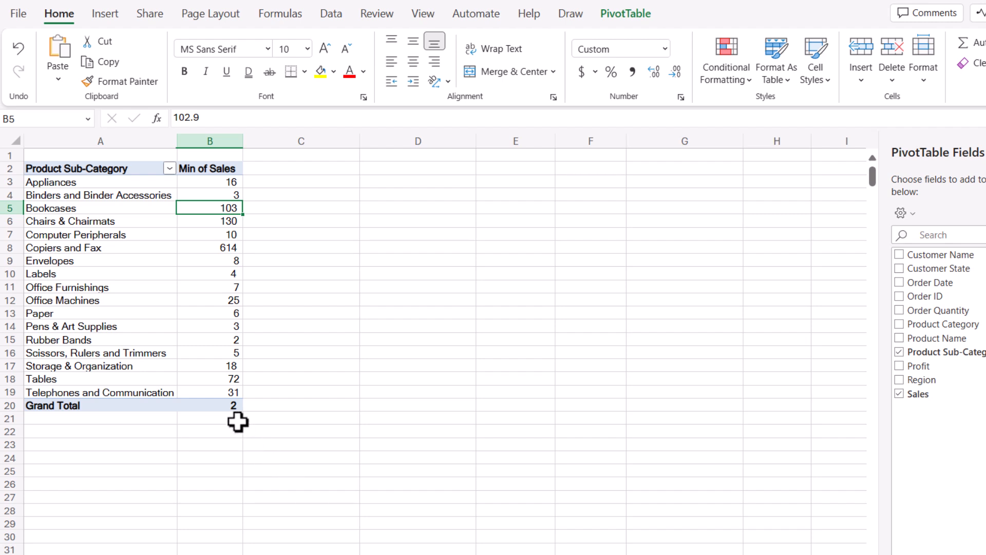
click(229, 407)
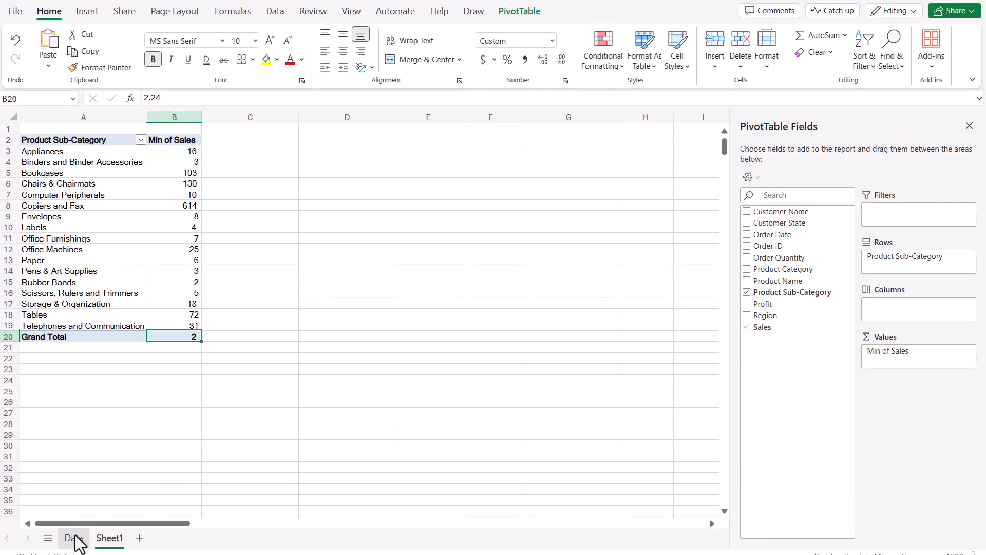
Step: Examine the repeated Storage & Organization entries in the Data sheet's Product Sub-Category column and return to Sheet1
click(77, 537)
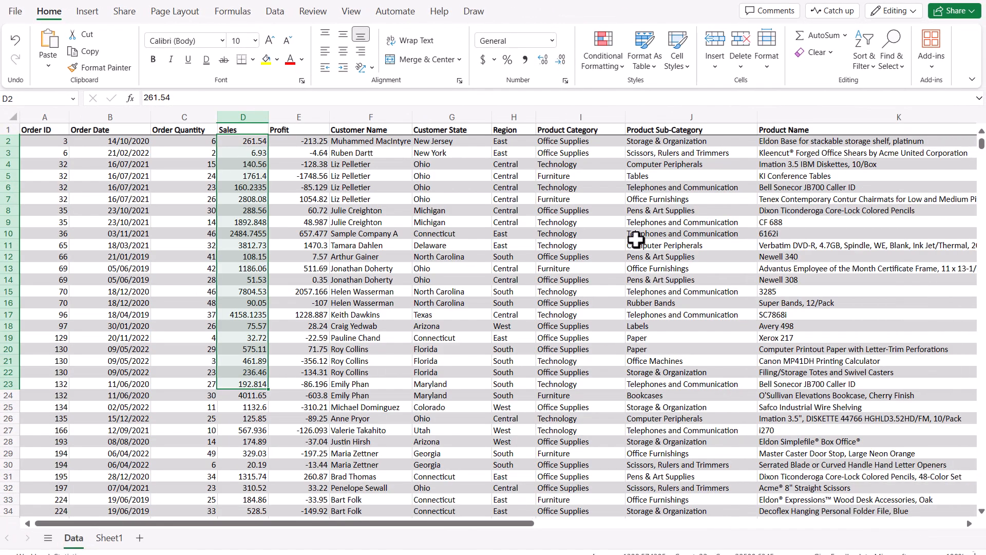
click(661, 143)
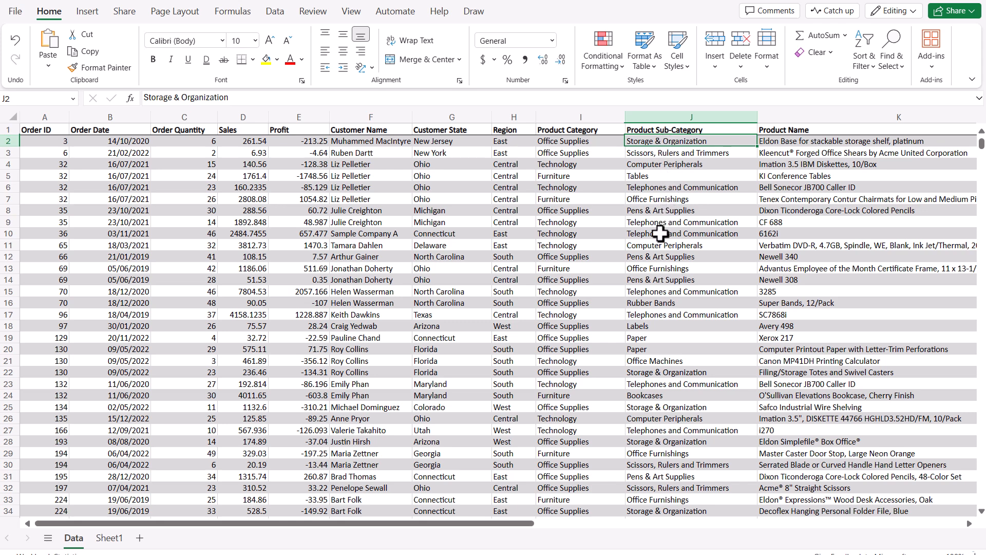
click(678, 373)
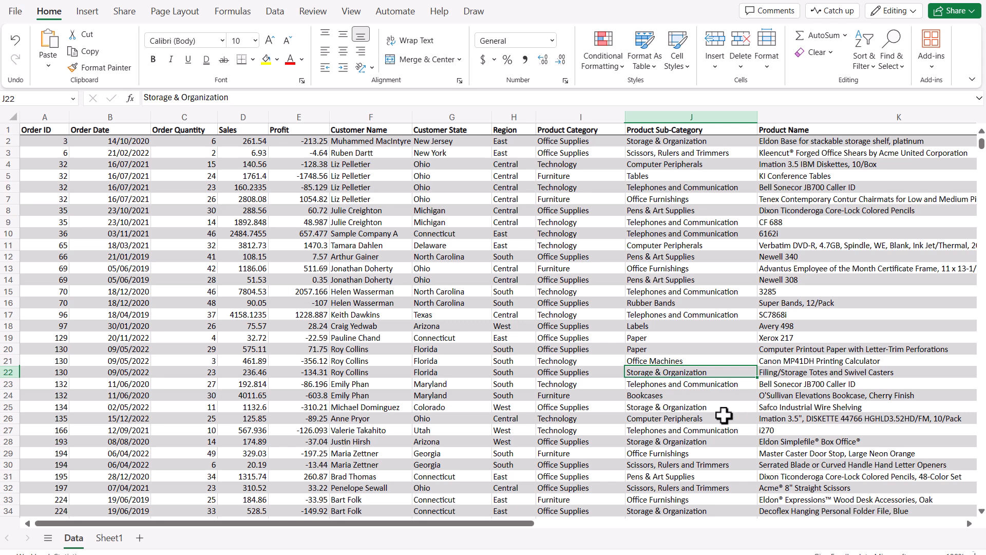
click(706, 408)
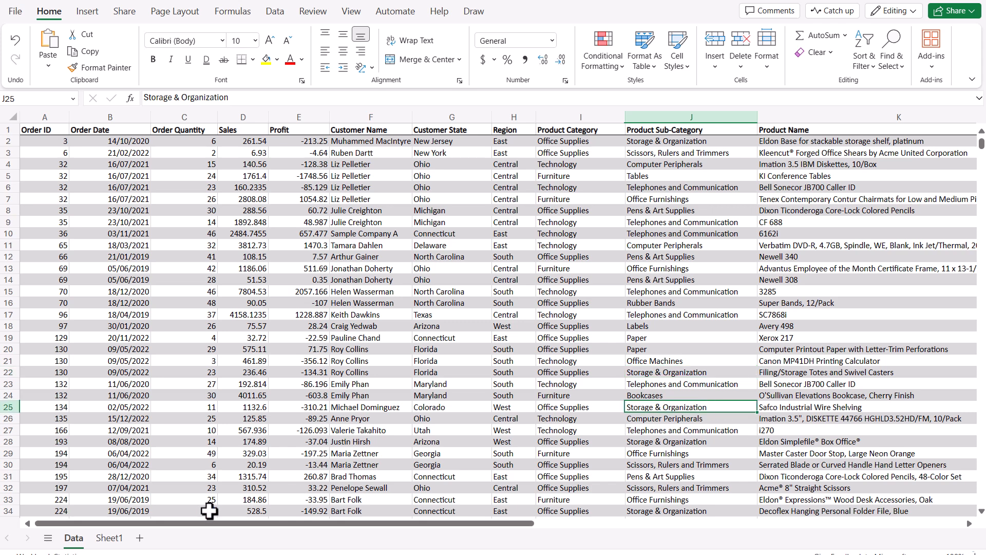
click(109, 537)
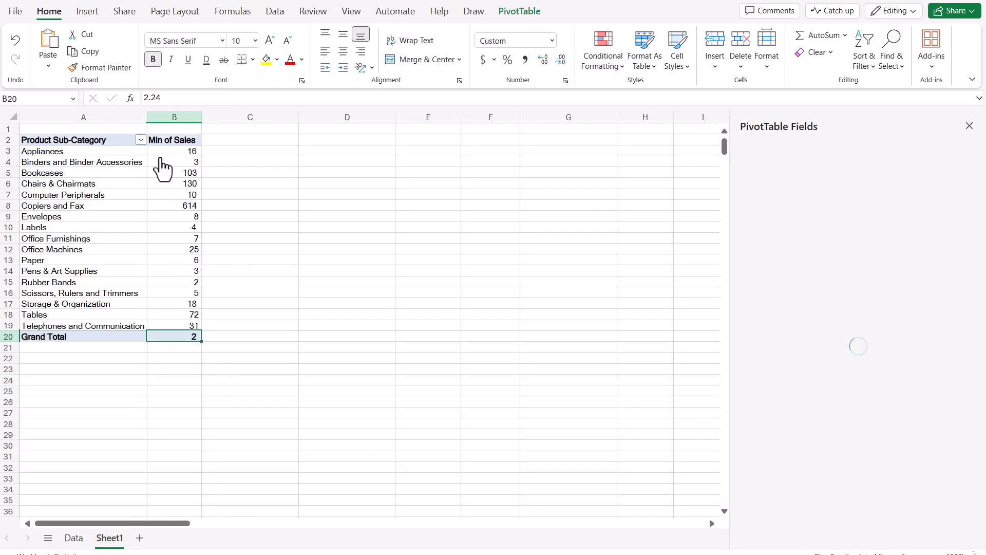
Step: Summarize the Sales values by Count to show the number of records per sub-category, and select the grand total
click(195, 184)
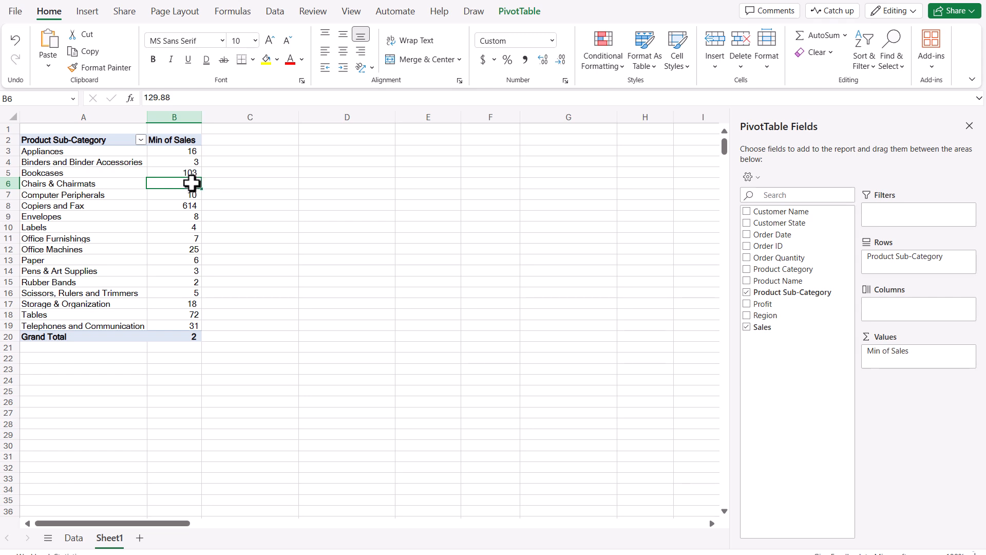
right_click(198, 186)
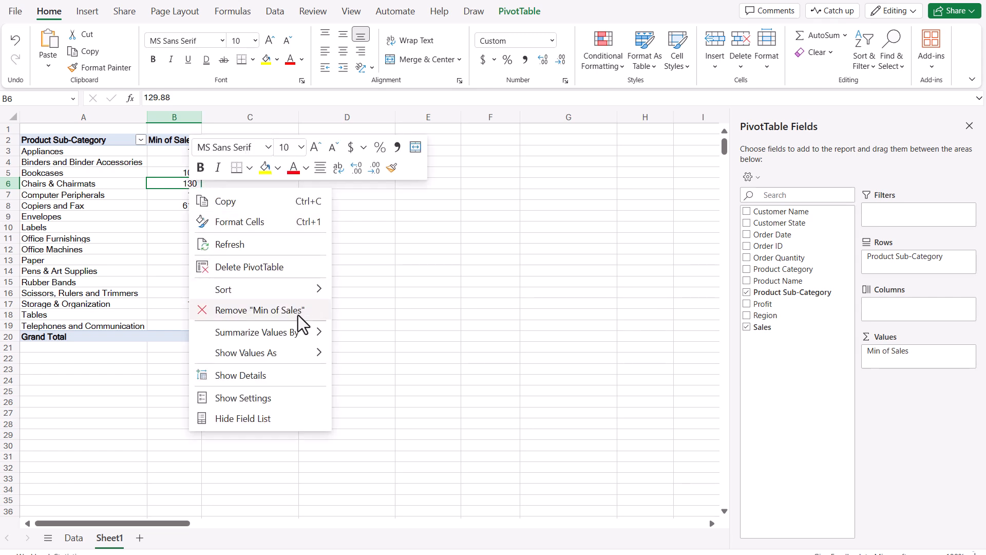
mouse_move(300, 333)
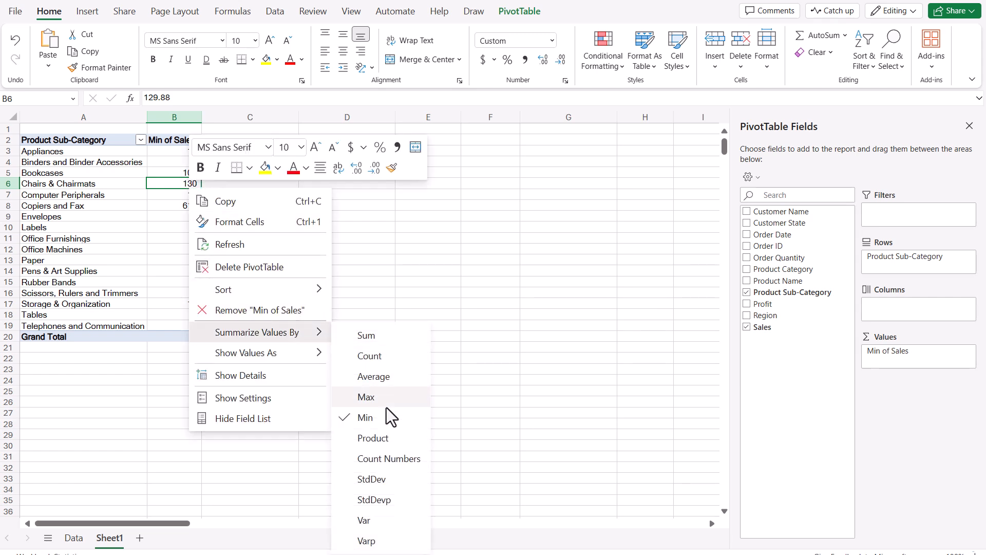
click(383, 357)
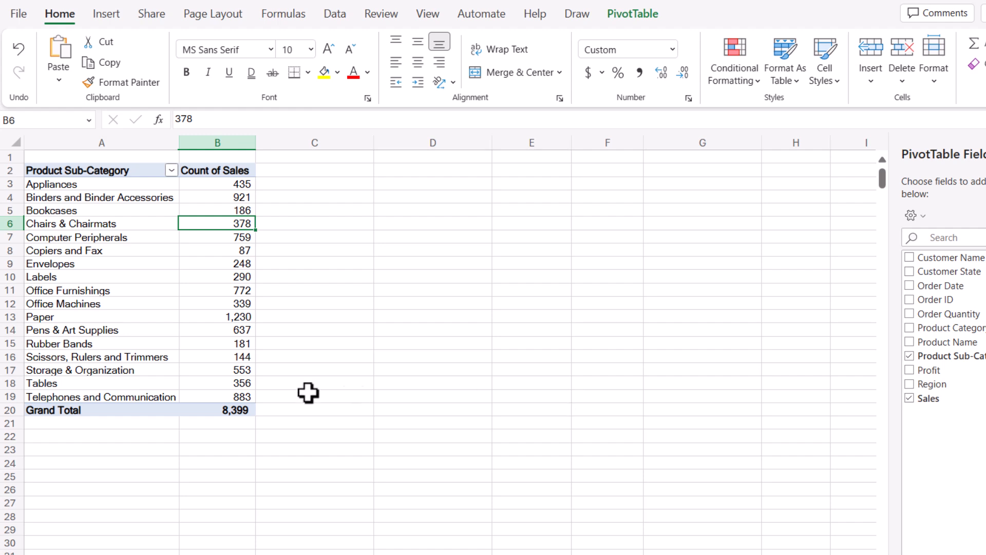
click(249, 409)
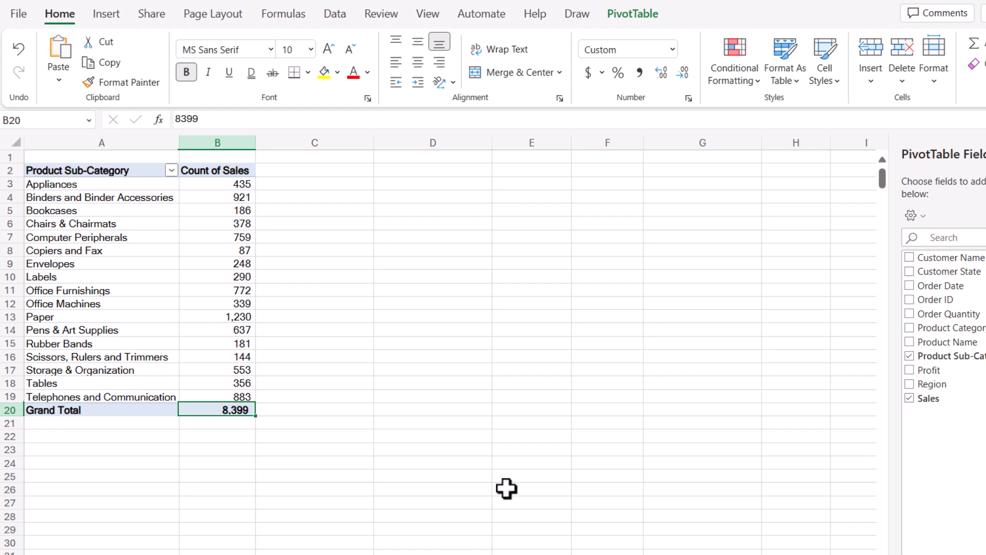
Step: Summarize the pivot table's Sales values by Sum for each product sub-category
click(225, 211)
right_click(229, 213)
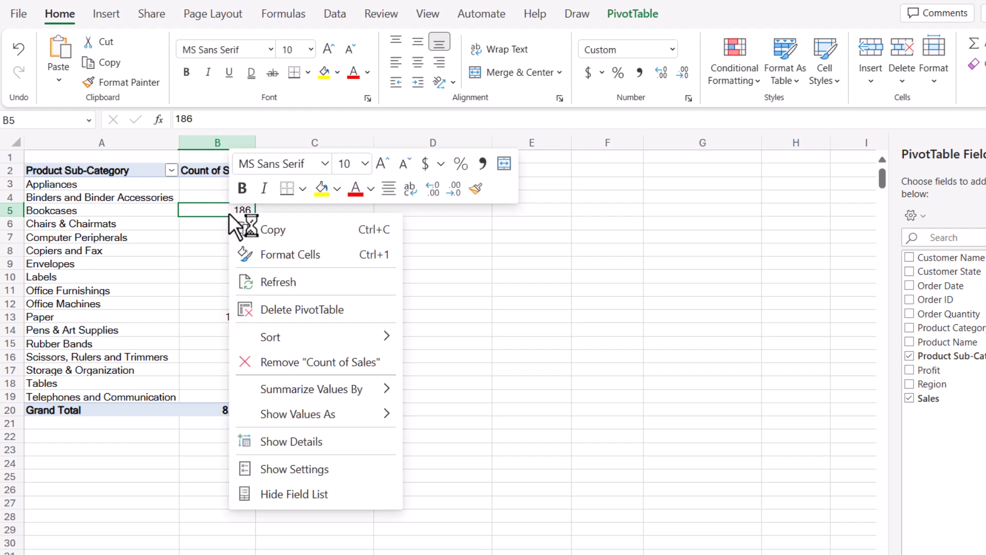
mouse_move(343, 390)
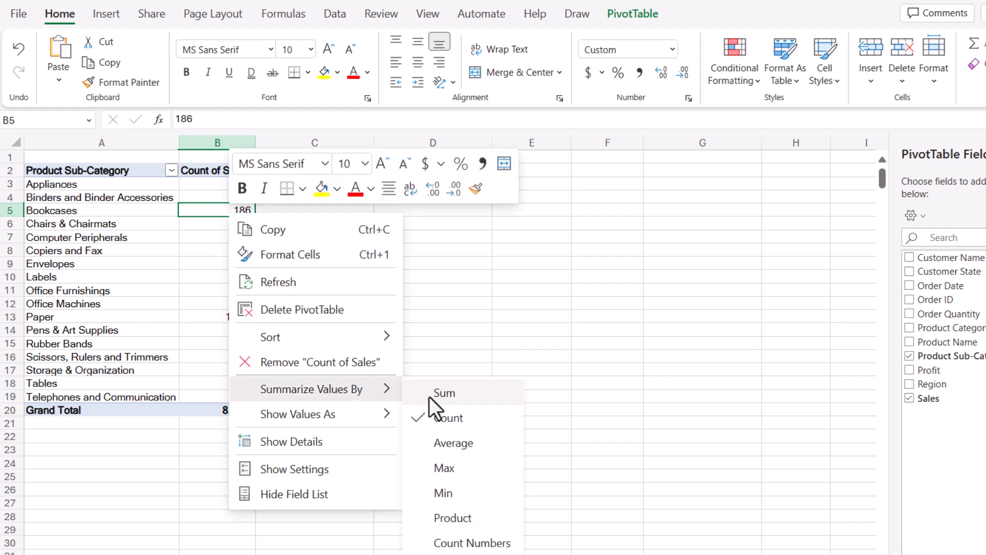
click(443, 399)
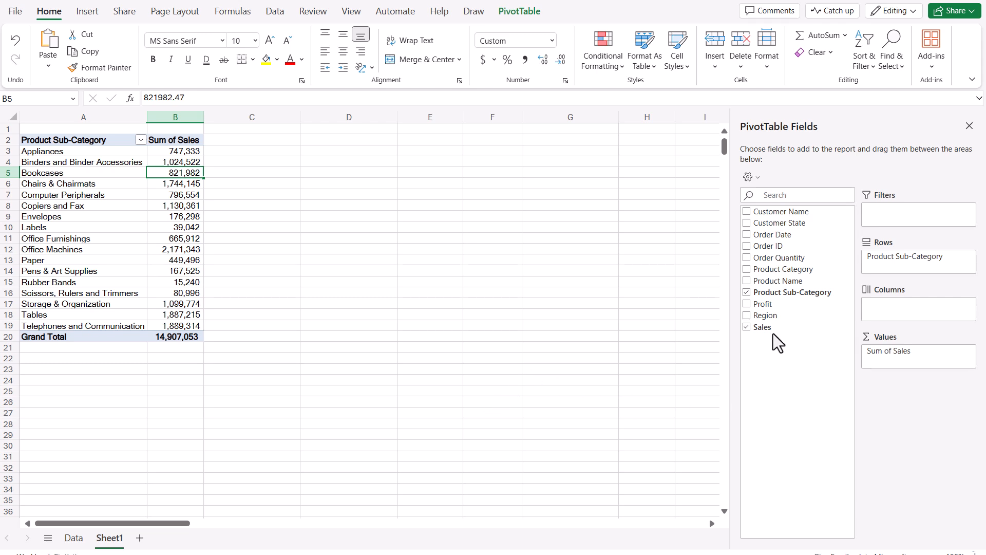
Step: Add the Sales field to the pivot table values a second time and summarize the new column by Average
drag(774, 330, 918, 364)
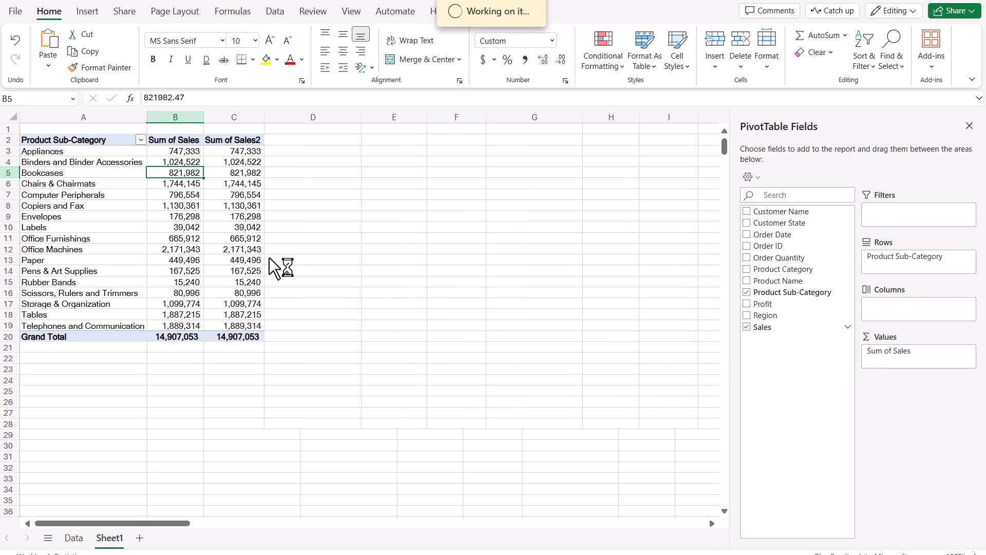
click(238, 183)
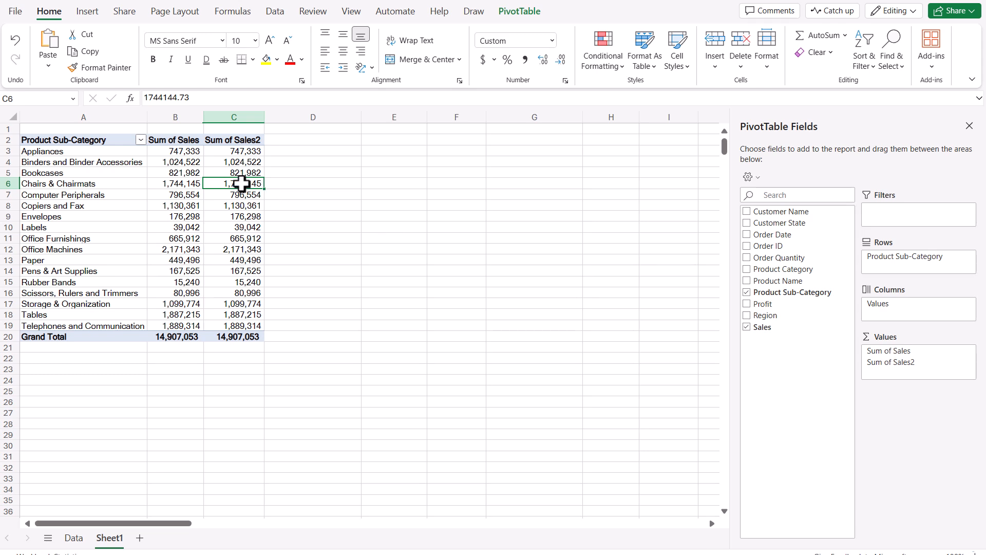
right_click(241, 184)
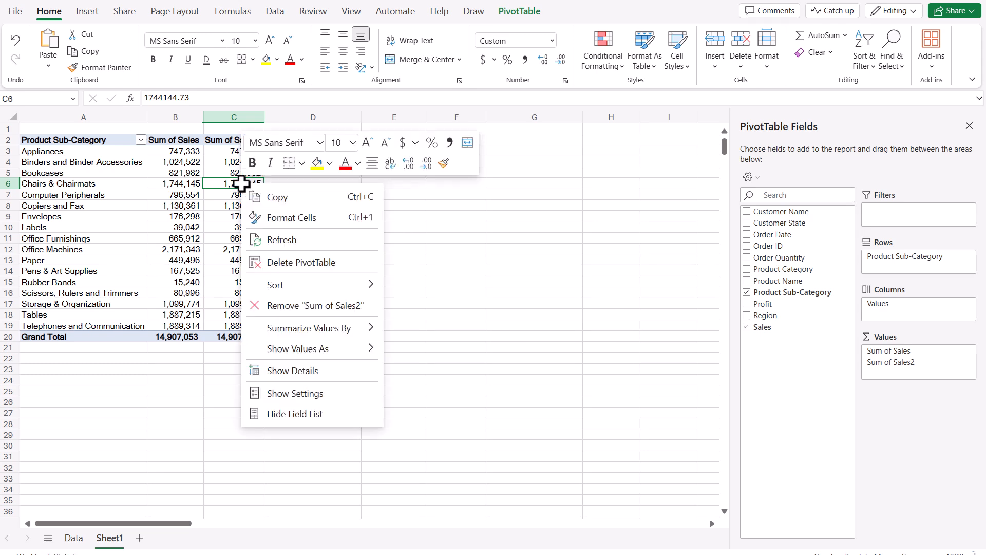
mouse_move(331, 327)
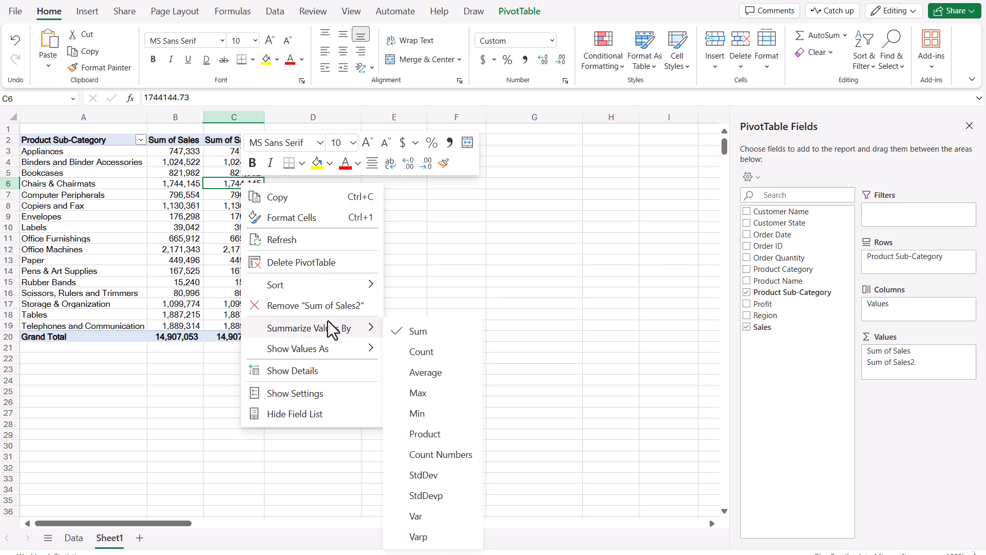
click(440, 376)
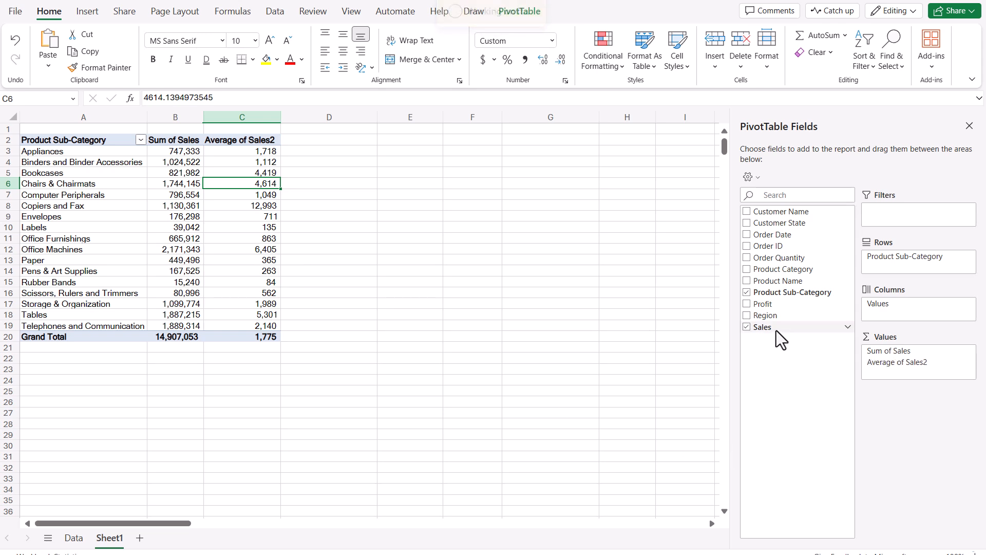
Step: Add the Sales field to the pivot table values a third time and summarize the new column by Max
drag(776, 331, 912, 378)
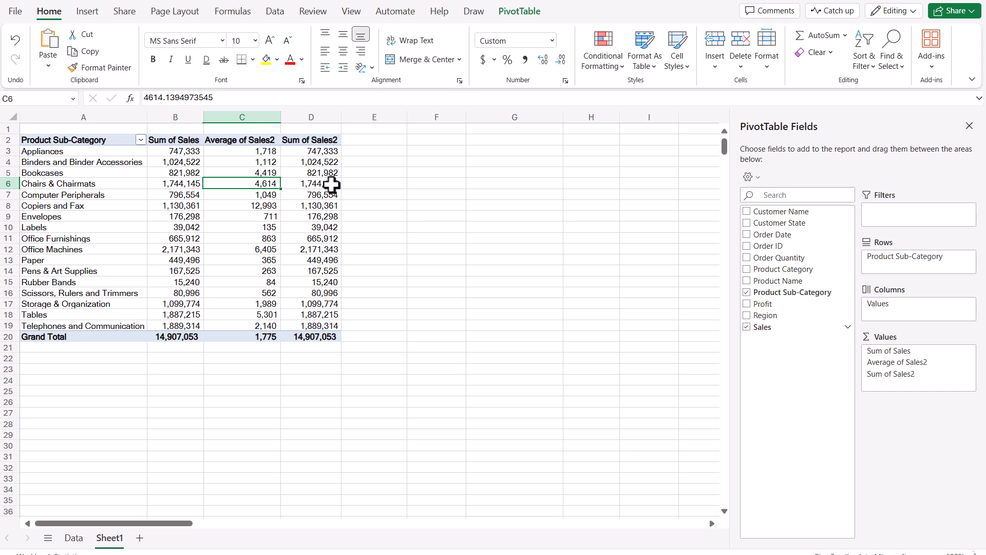
click(333, 194)
right_click(333, 194)
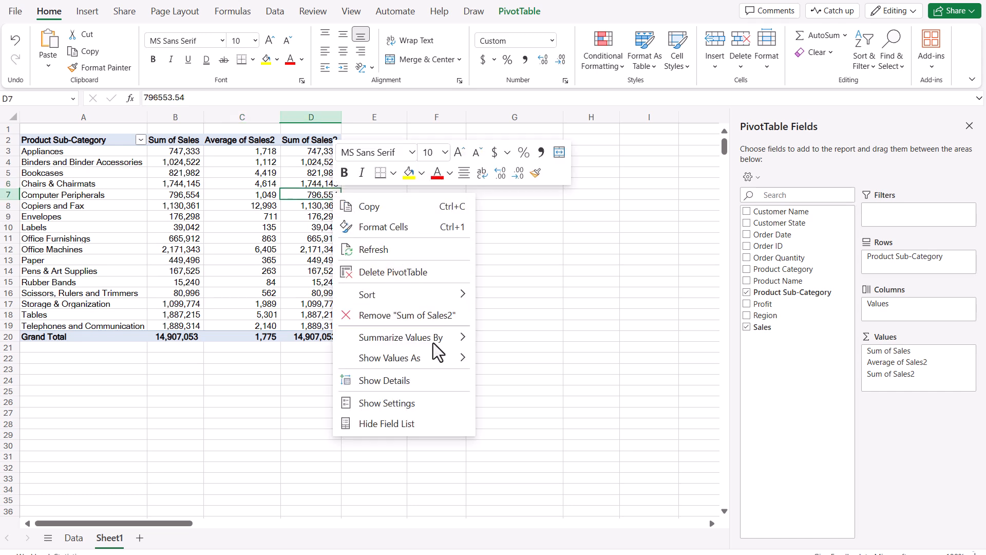
mouse_move(427, 329)
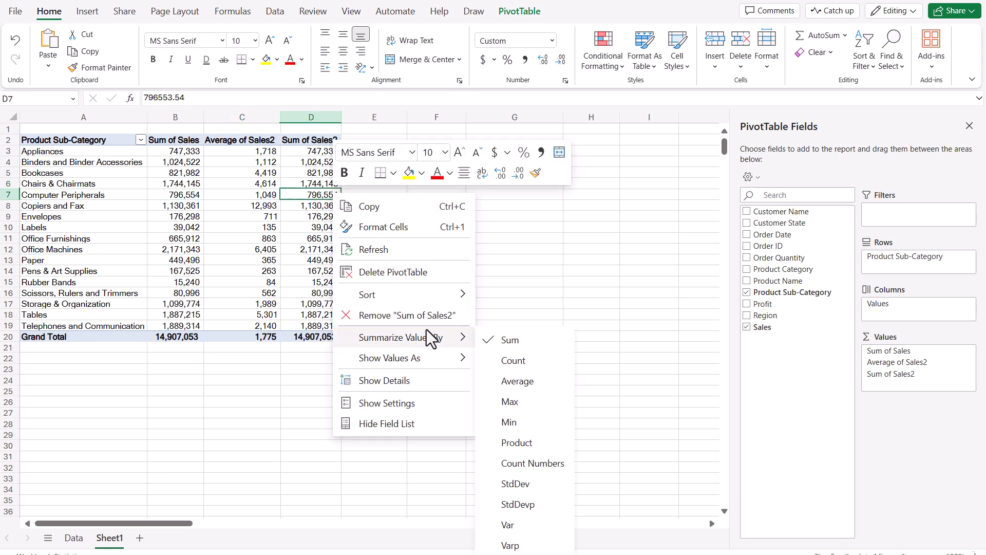
click(543, 401)
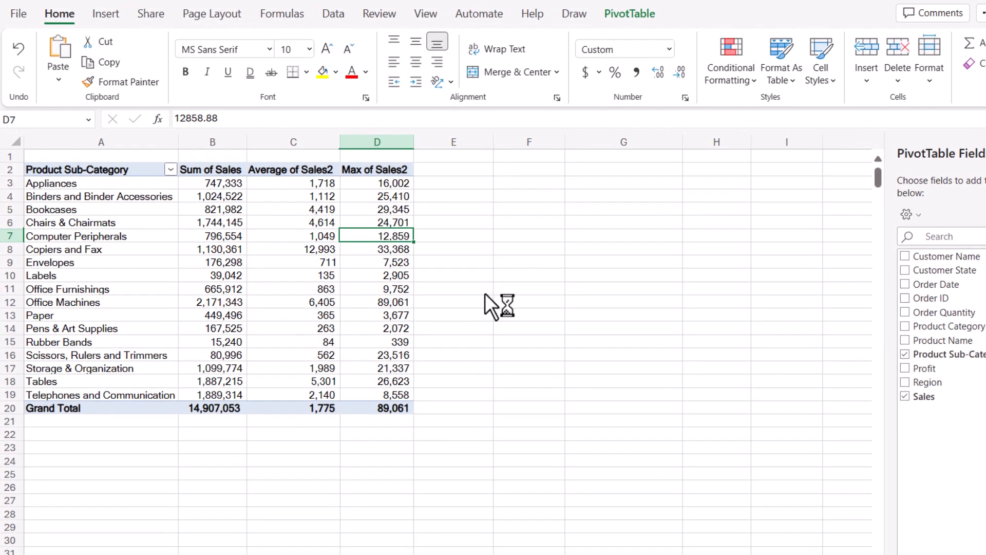
Step: Rename the pivot table's Sum of Sales header in B2 as Total Sales
click(205, 170)
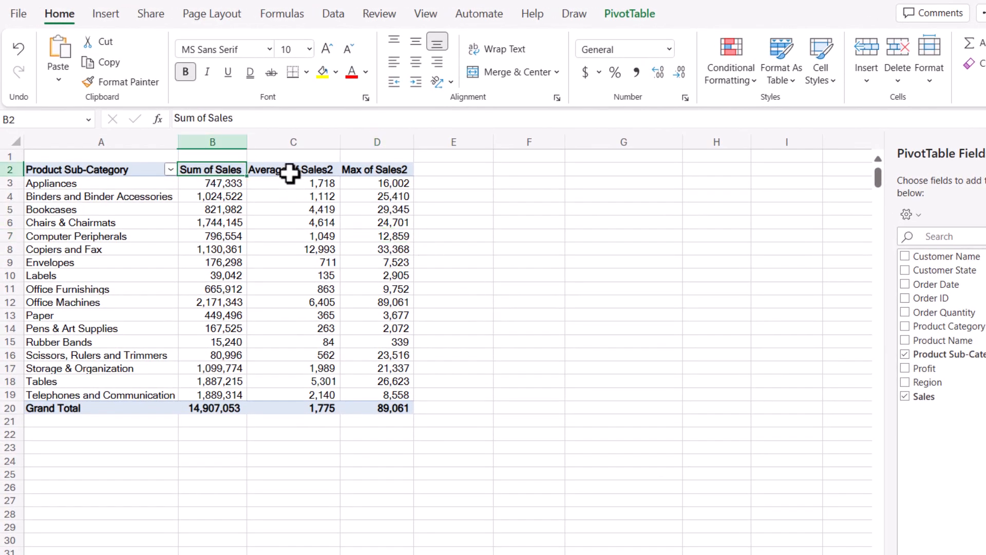
click(290, 173)
click(394, 169)
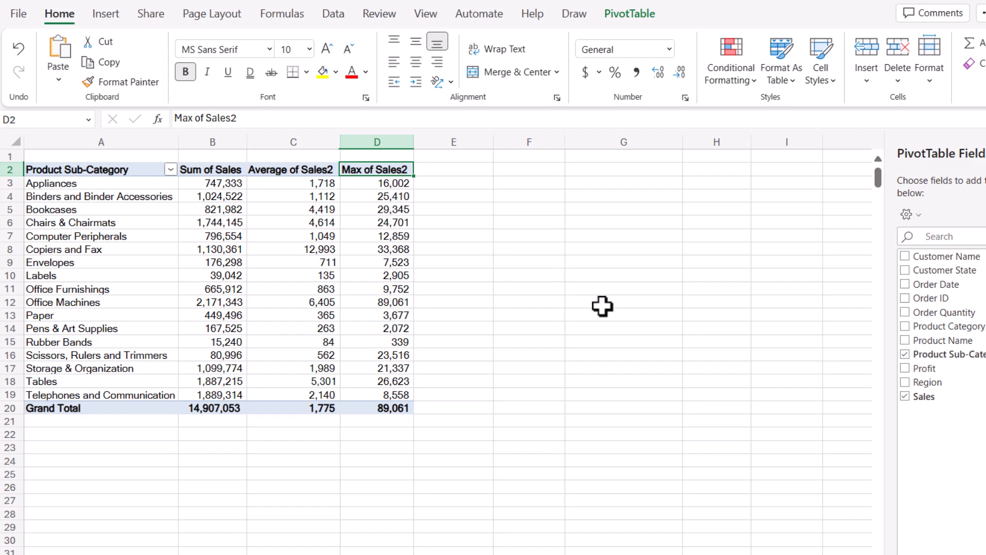
click(237, 170)
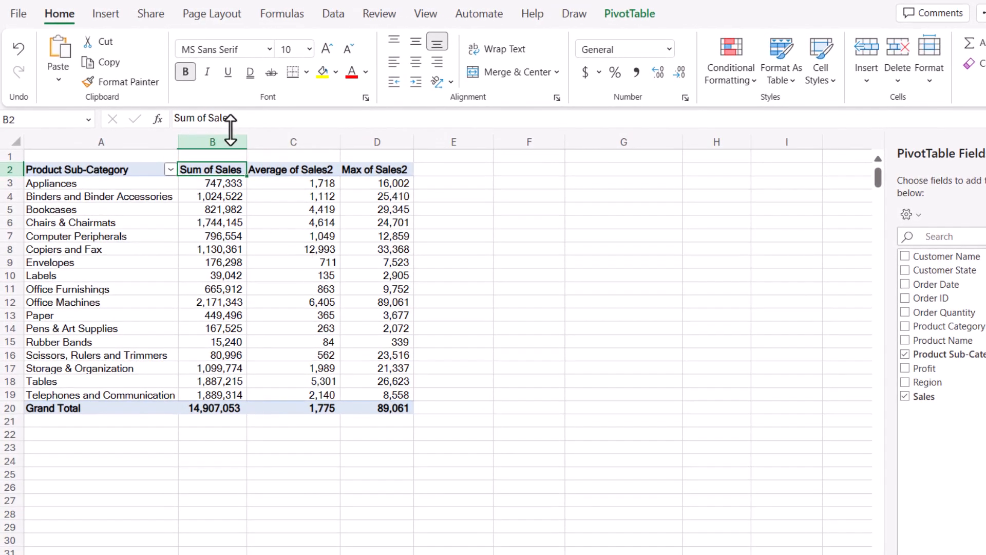
click(196, 98)
drag(235, 118, 115, 99)
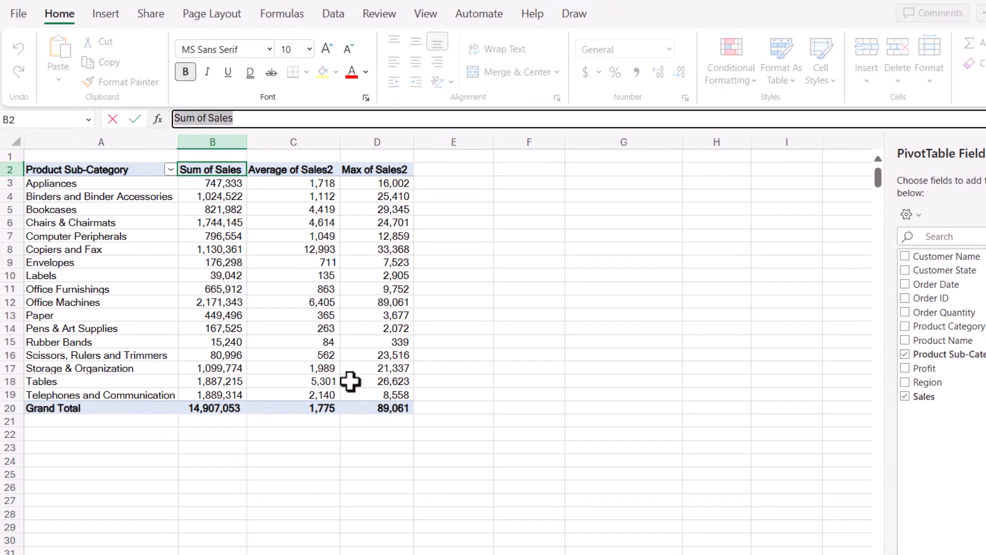
text(Tota)
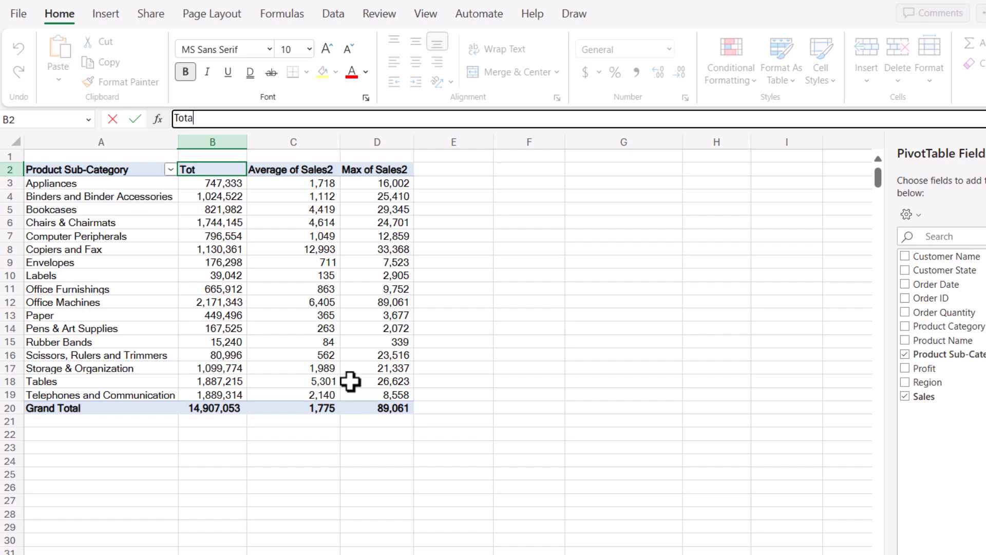
text(l Sales)
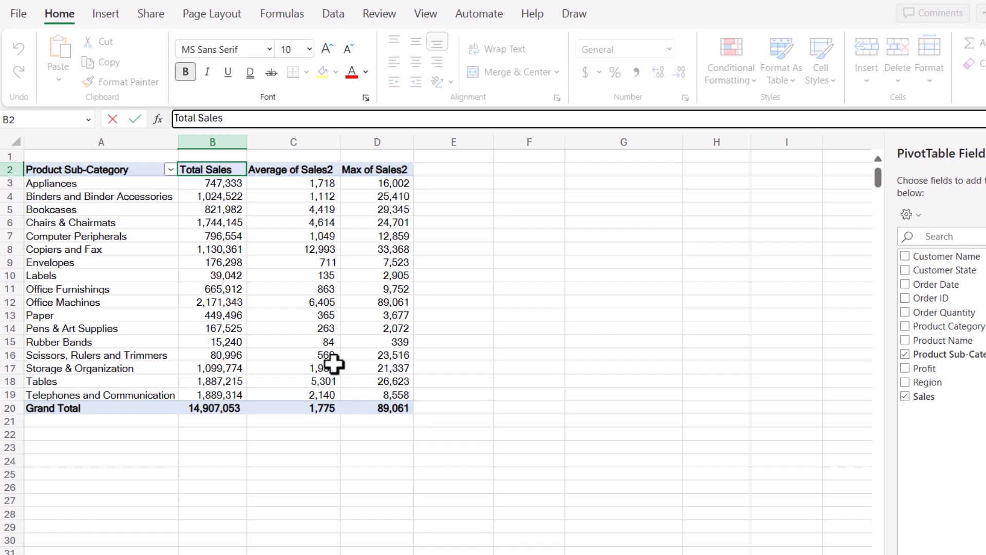
Step: Rename the average column's header in C2 as Avg Sales
click(298, 175)
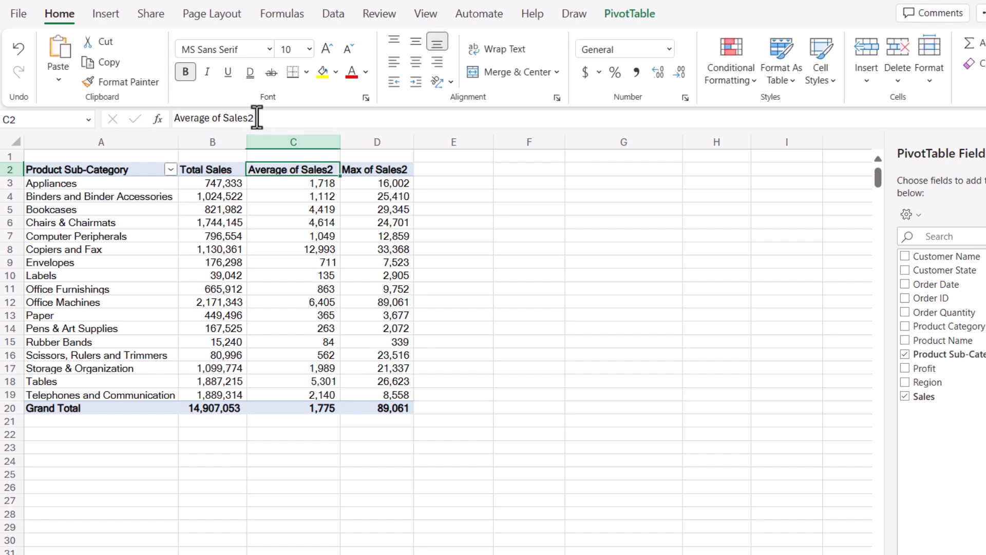
drag(257, 117, 174, 118)
text(A)
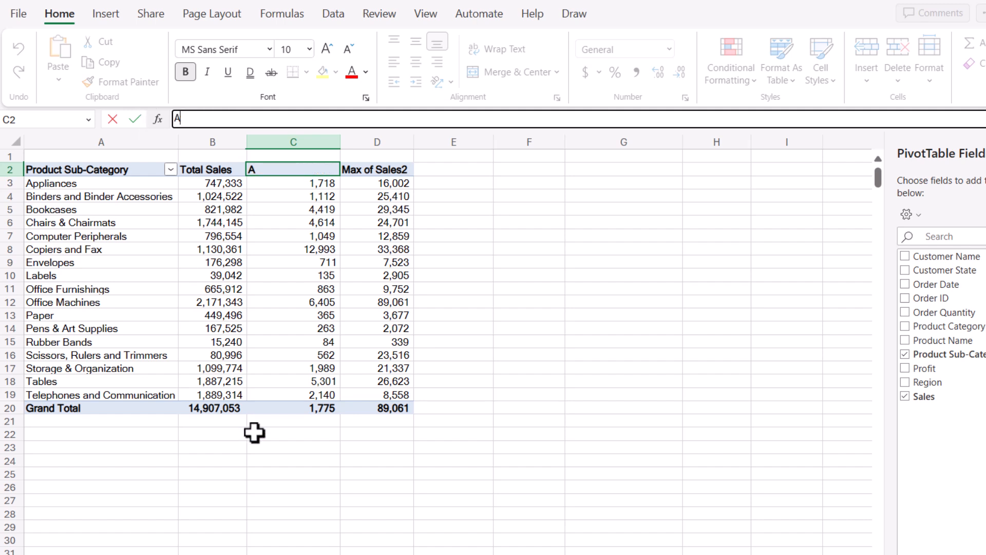
text(vg Sales)
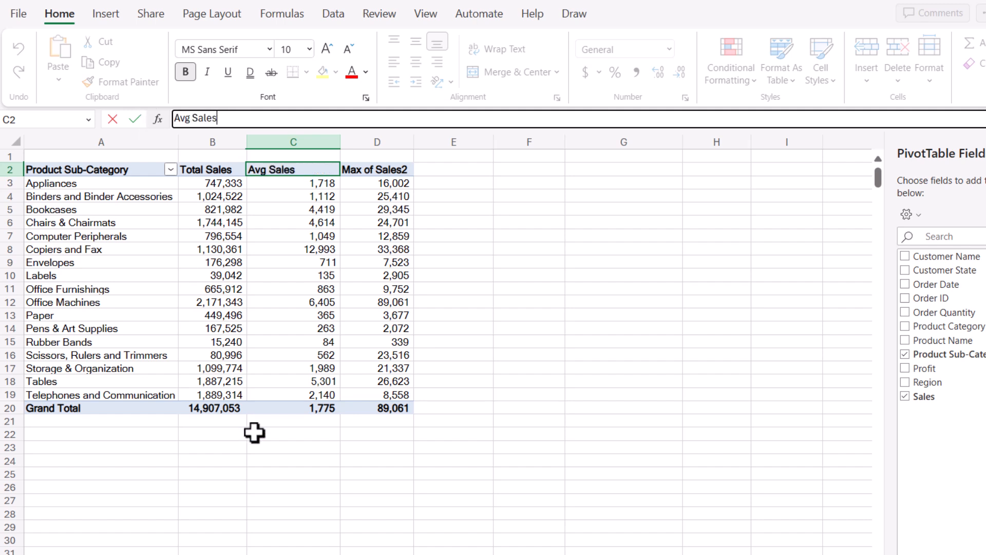
key(Return)
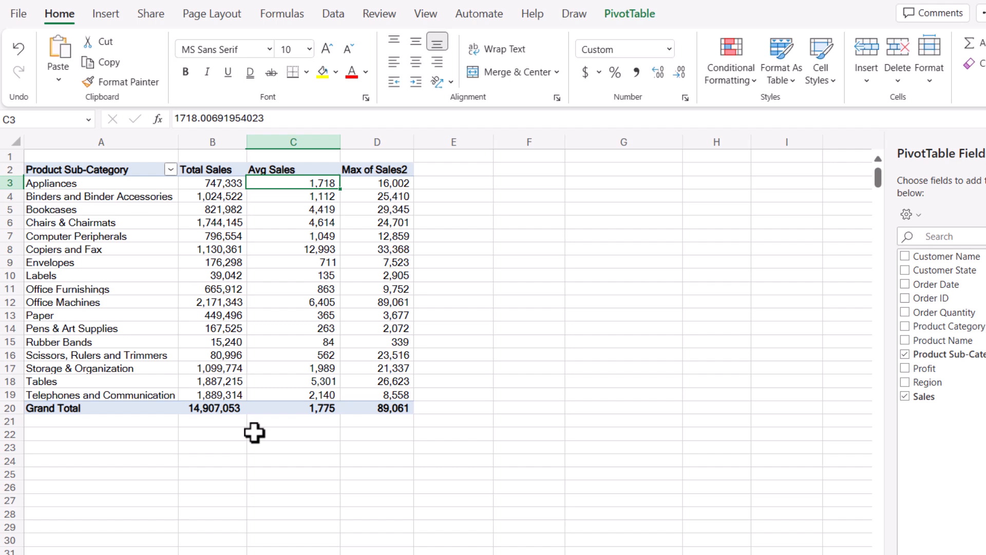
Step: Rename the maximum column's header in D2 as Highest Sale
key(Up)
key(Right)
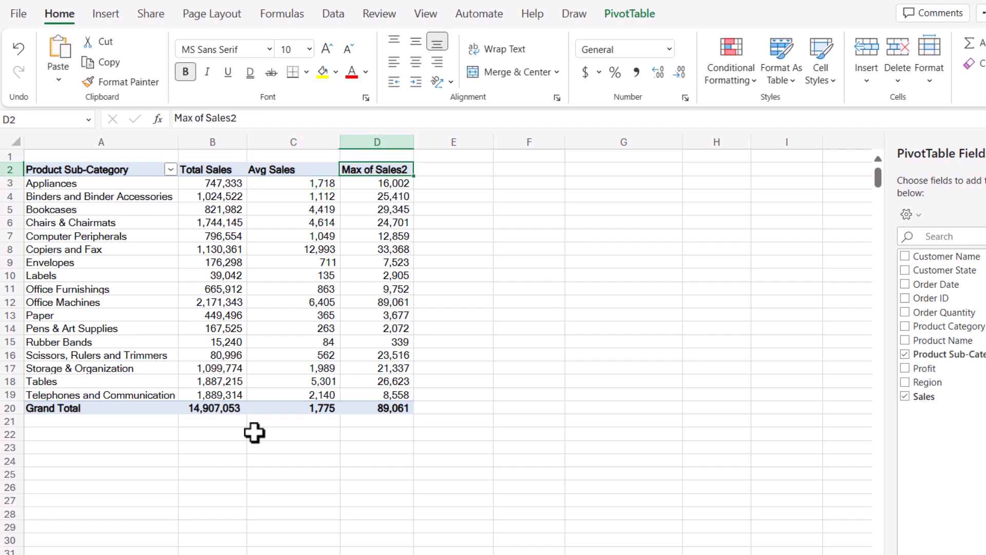
drag(248, 119, 157, 110)
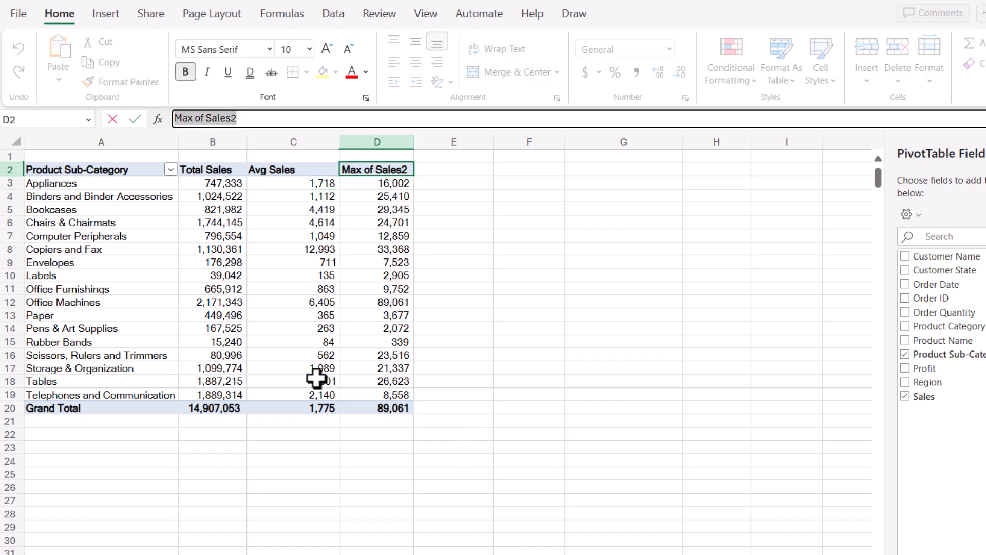
text(Highest Sa)
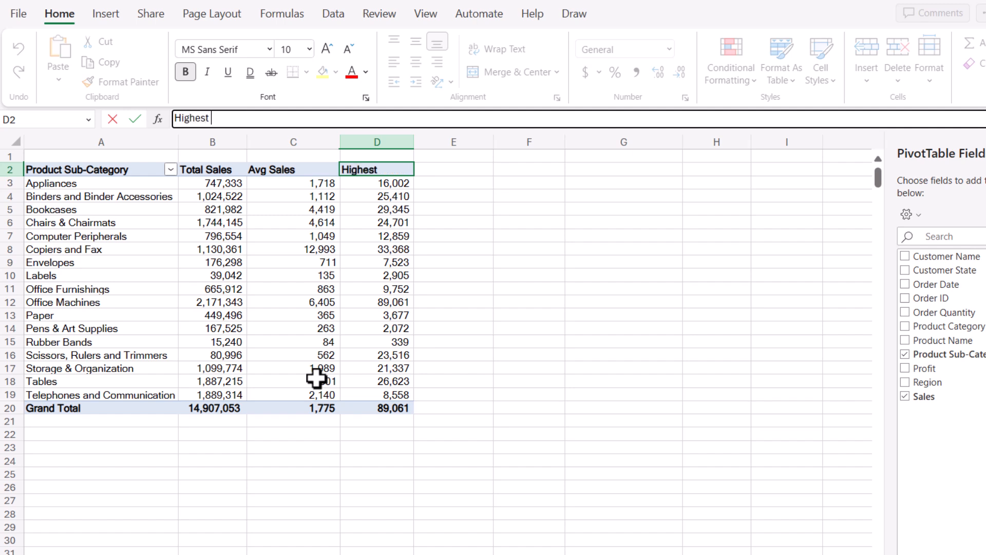
text(le)
key(Return)
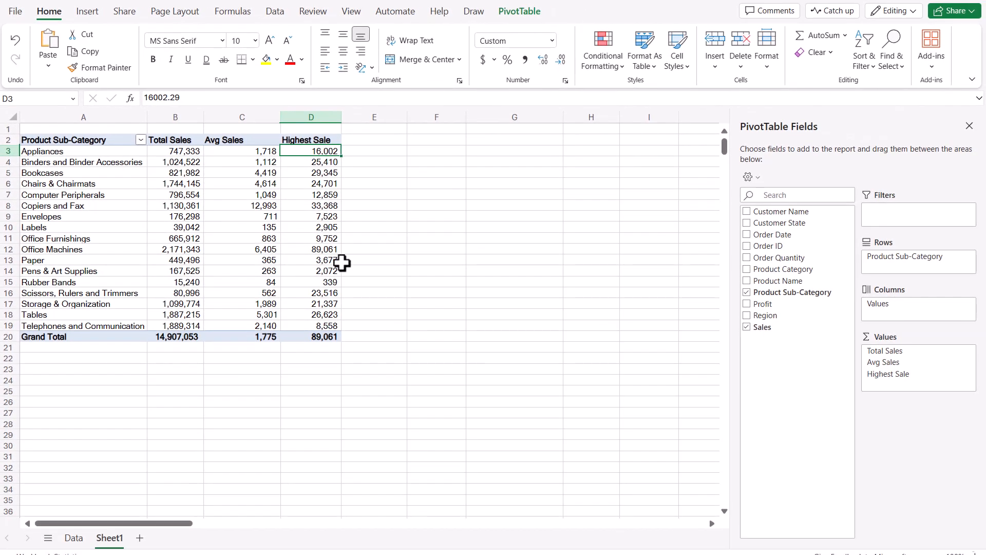
Step: Add the Sales field to the pivot table values once more and summarize the new column by Min
drag(774, 327, 923, 384)
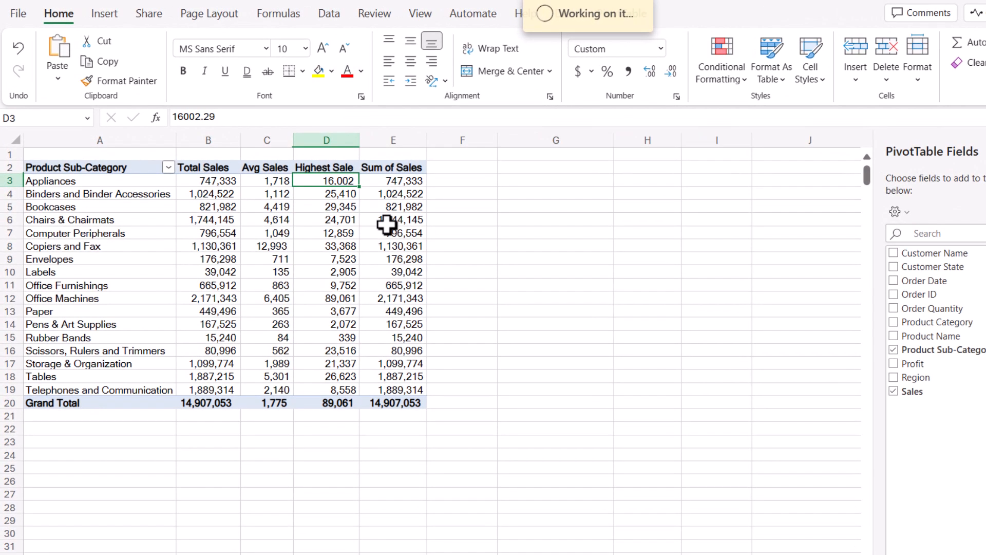
click(393, 233)
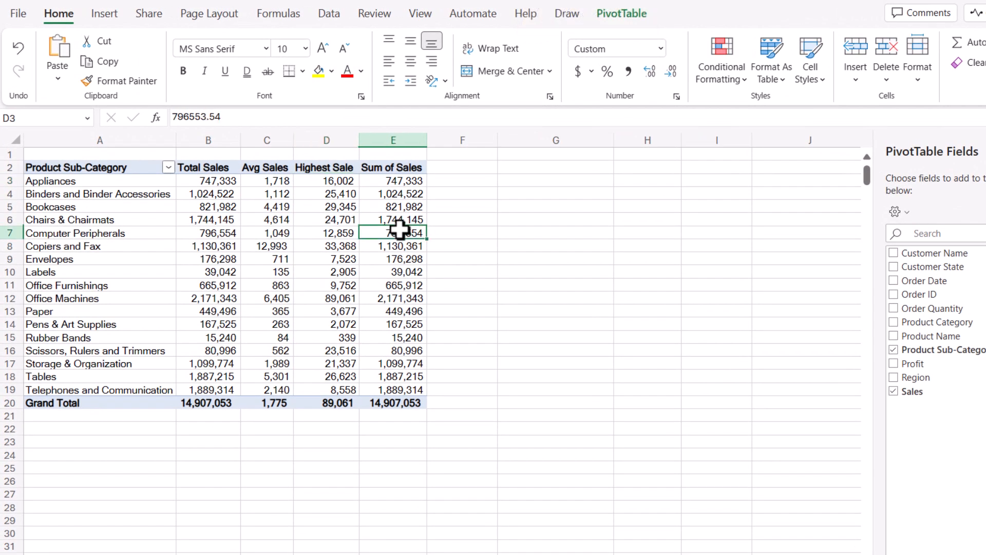
right_click(401, 234)
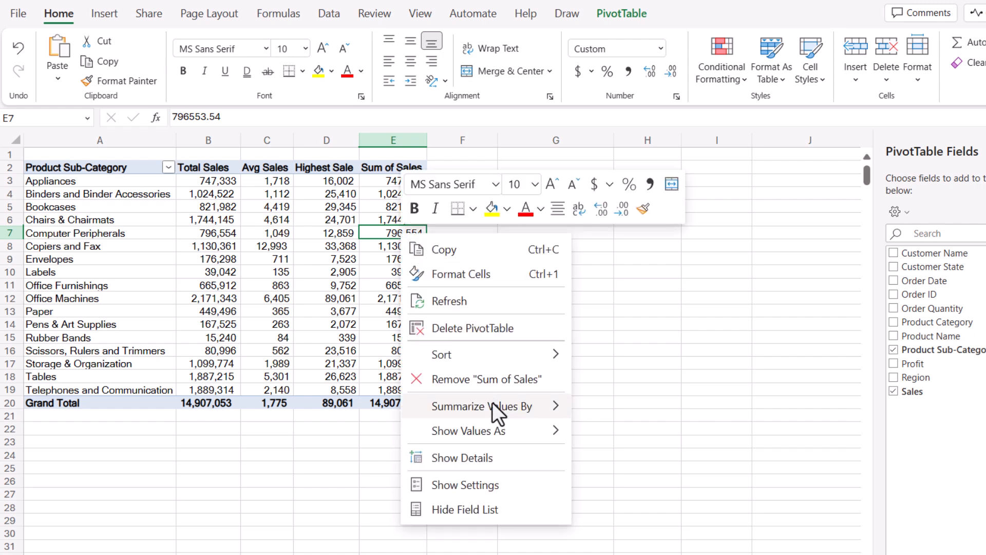
mouse_move(492, 402)
click(623, 507)
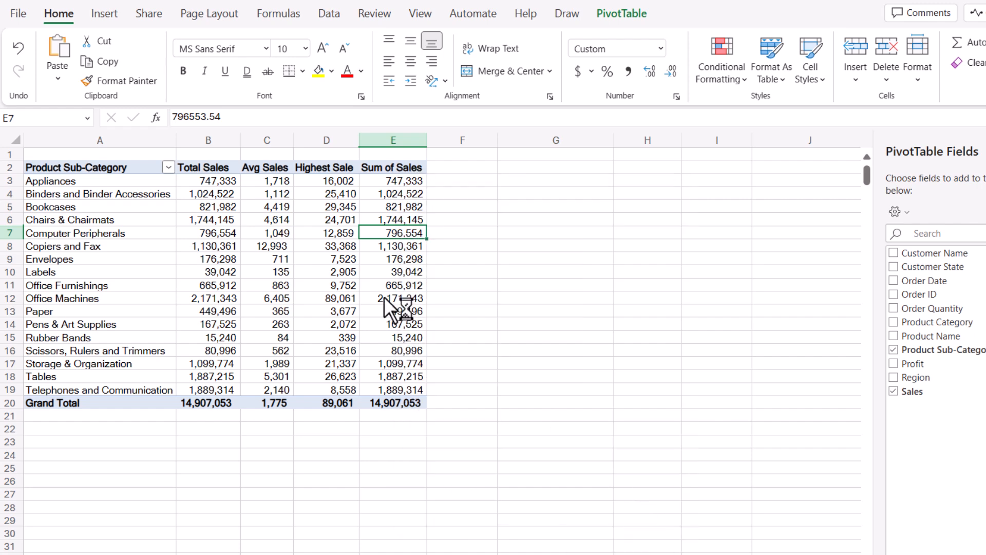
Step: Rename the minimum column's header in E2 as Lowest Sale
click(413, 168)
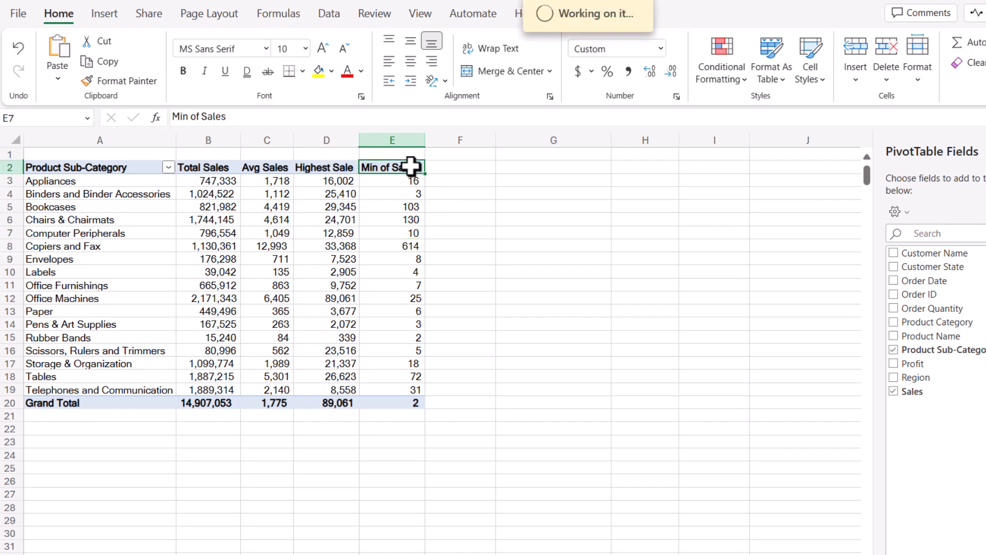
drag(266, 112, 162, 115)
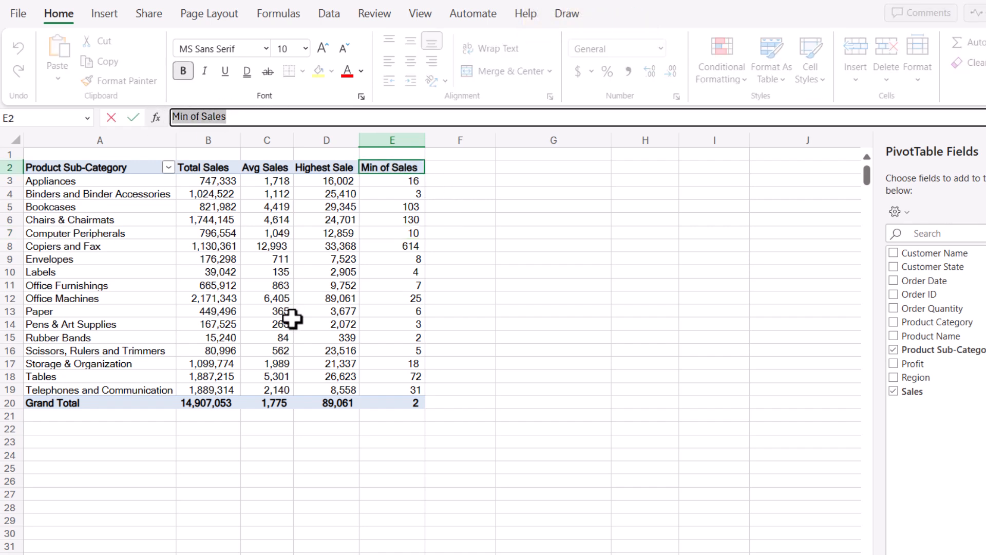
text(Lowest Sale)
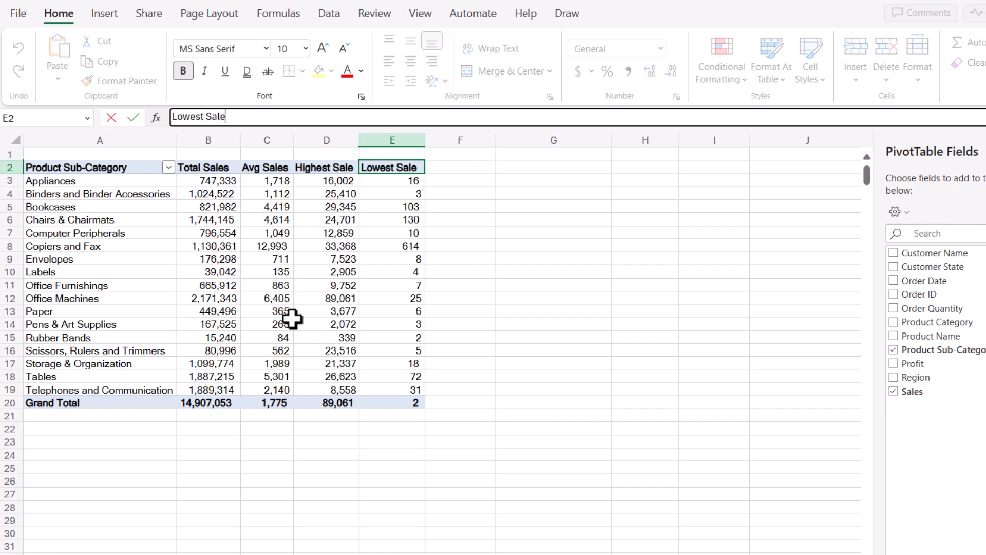
key(Return)
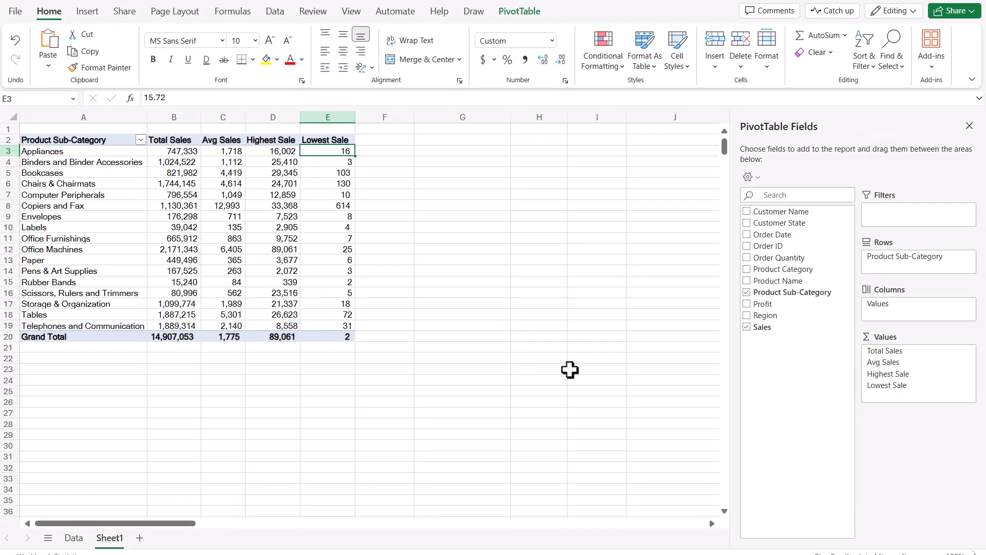
Step: Add the Order ID field to the pivot table values and summarize the new column by Count
drag(783, 246, 938, 395)
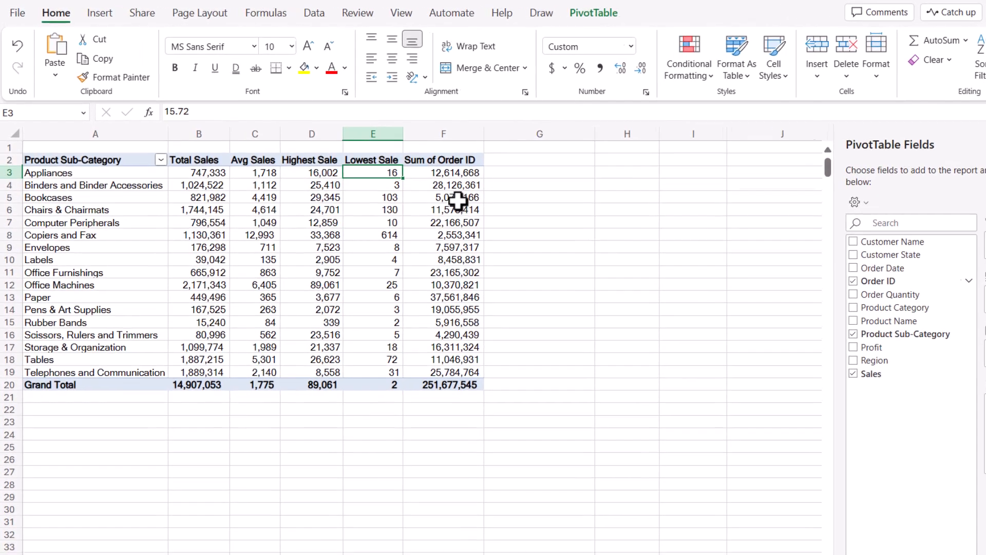
click(454, 199)
right_click(454, 197)
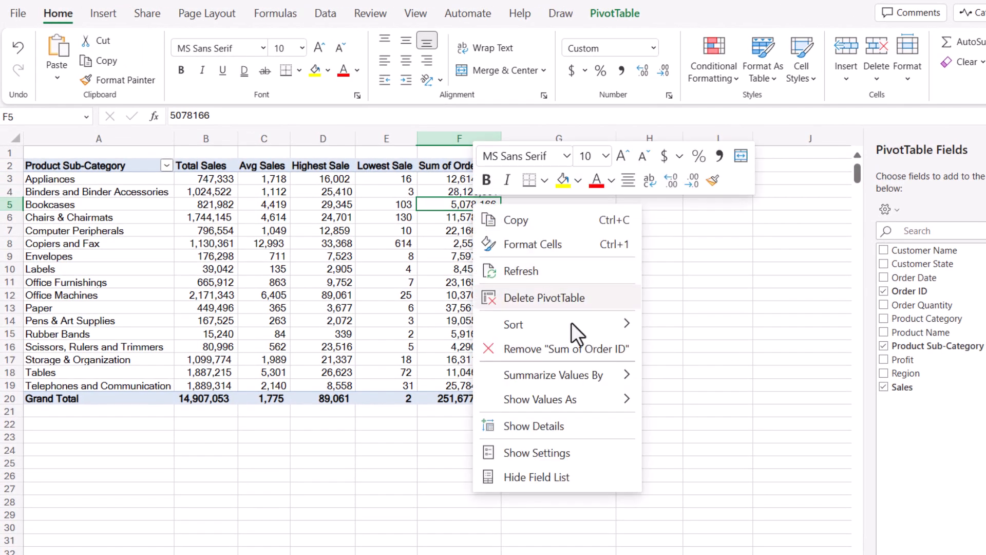
mouse_move(590, 378)
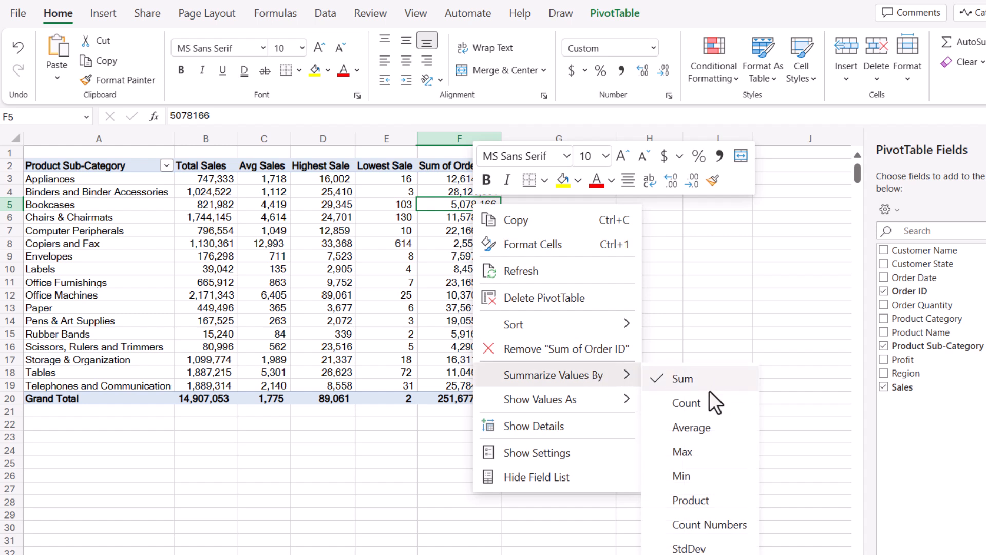
click(708, 405)
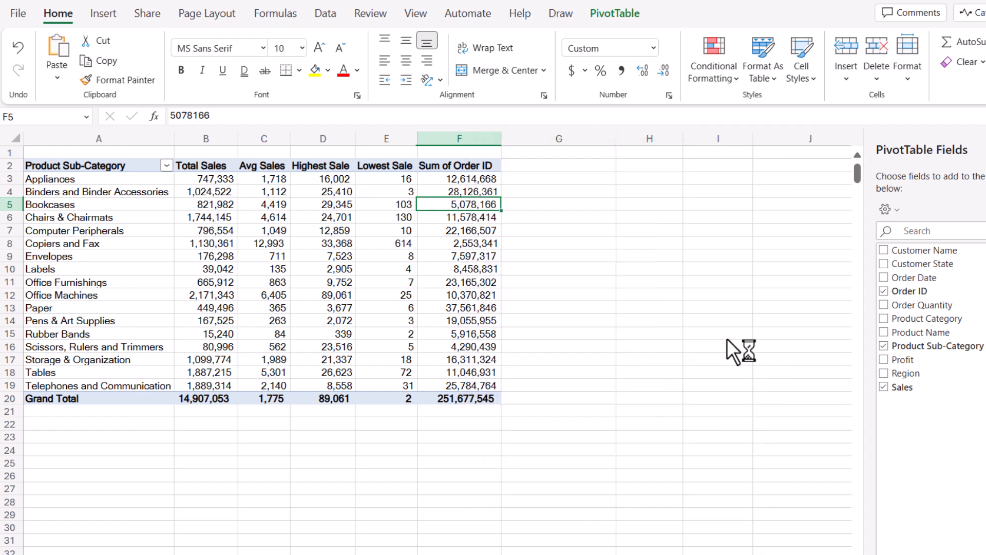
Step: Rename the order count column's header in F2 as No of Trans and narrow column F to suit the shorter header
click(496, 165)
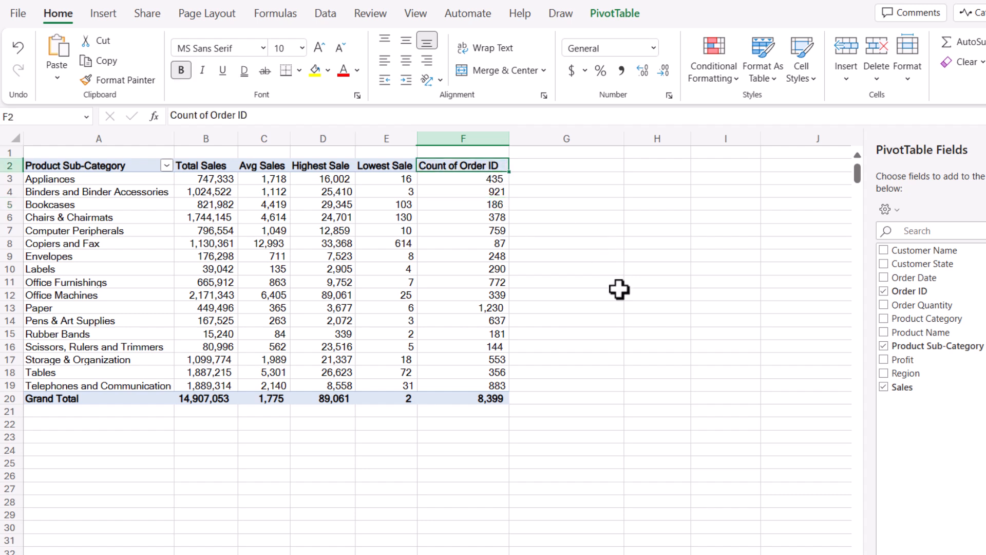
text(No of Trans)
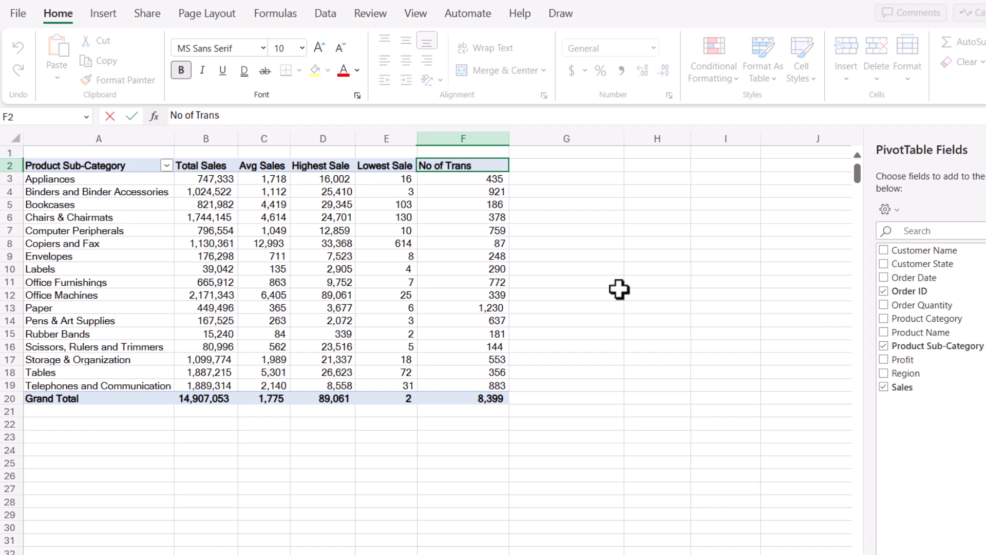
key(Return)
drag(509, 138, 483, 137)
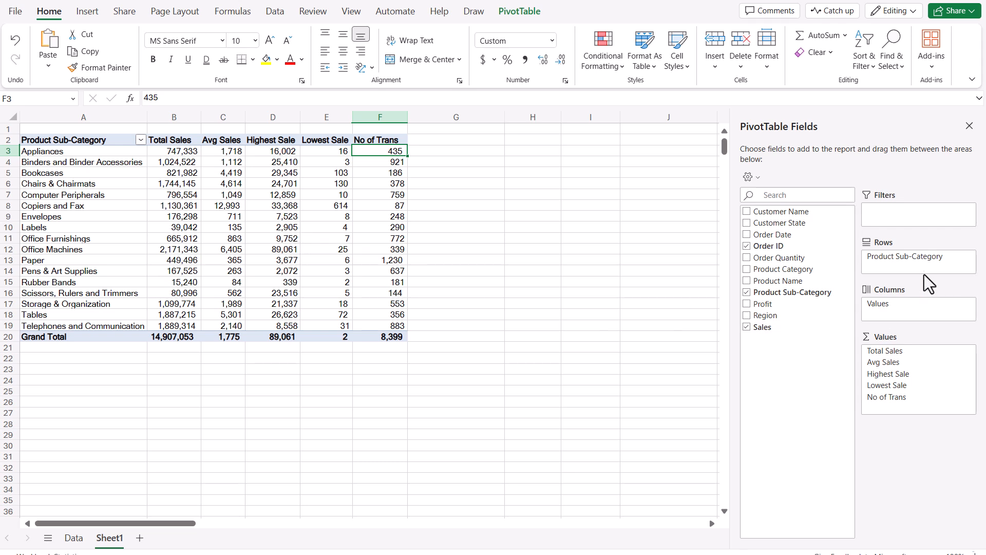
Step: Replace Product Sub-Category with Customer State as the pivot table's row field
drag(918, 260, 630, 218)
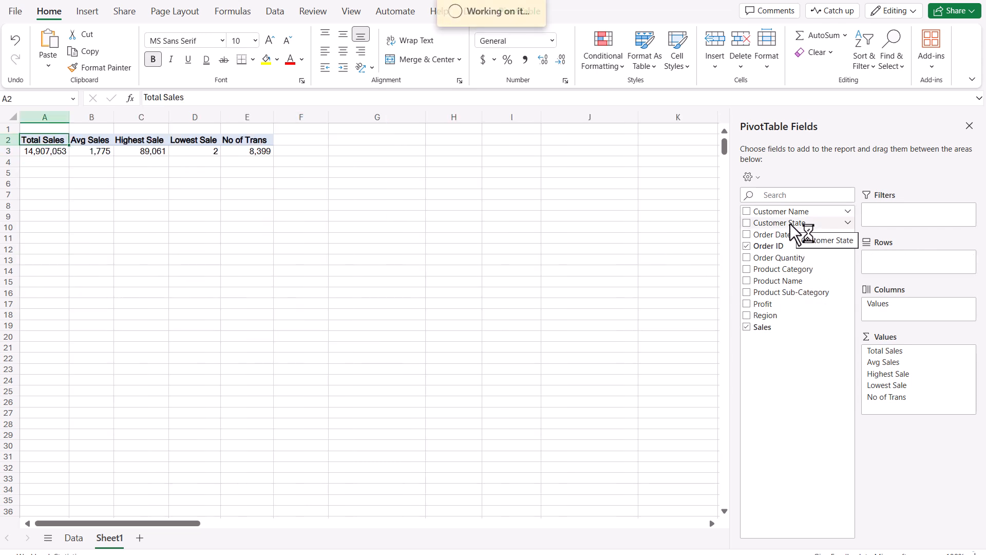
drag(790, 224, 919, 262)
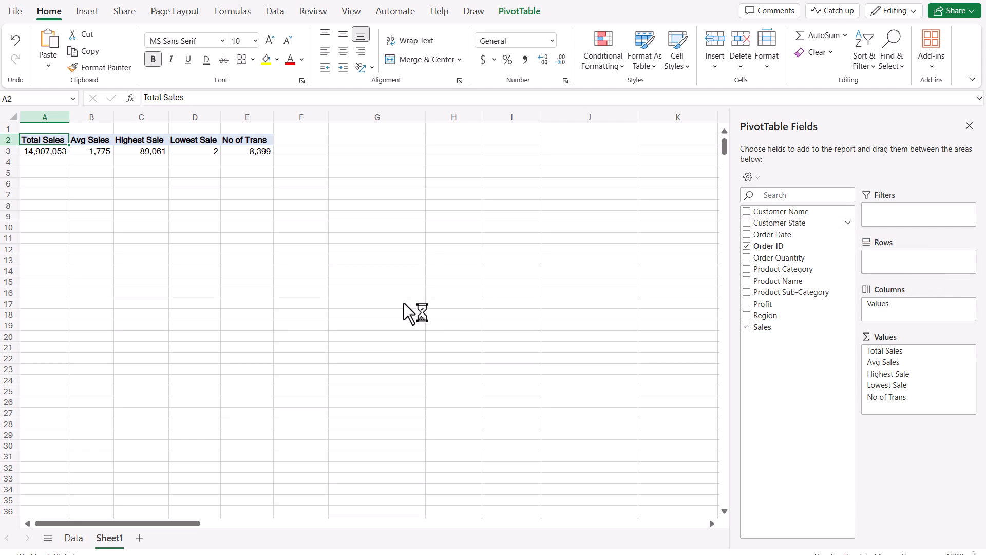